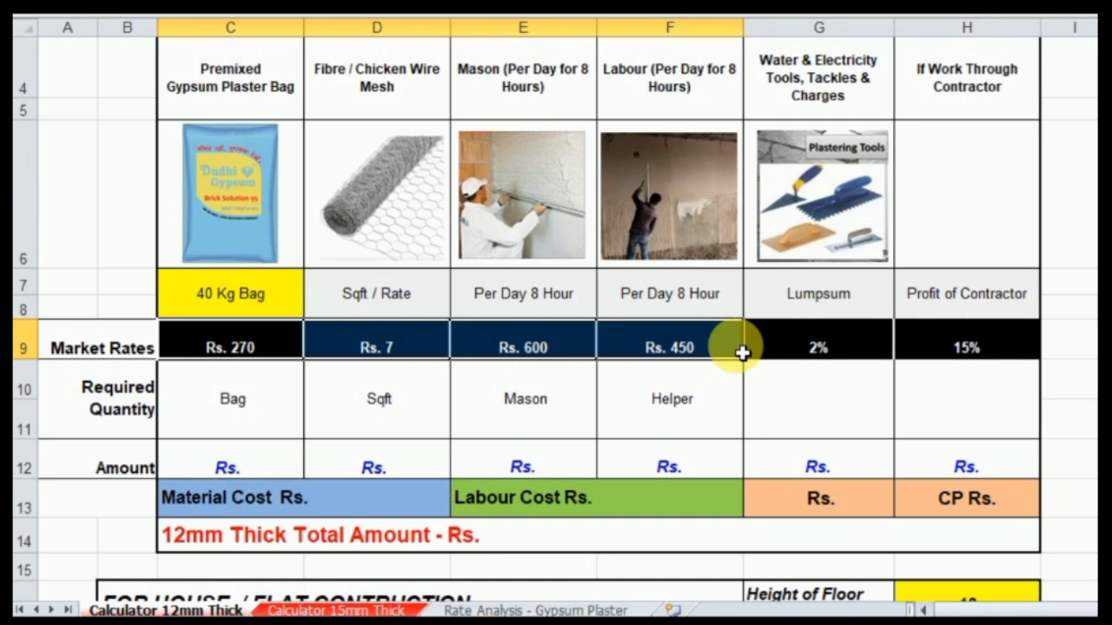
# Step: Set the contractor's profit in the market rates row to 10%
pyautogui.click(960, 343)
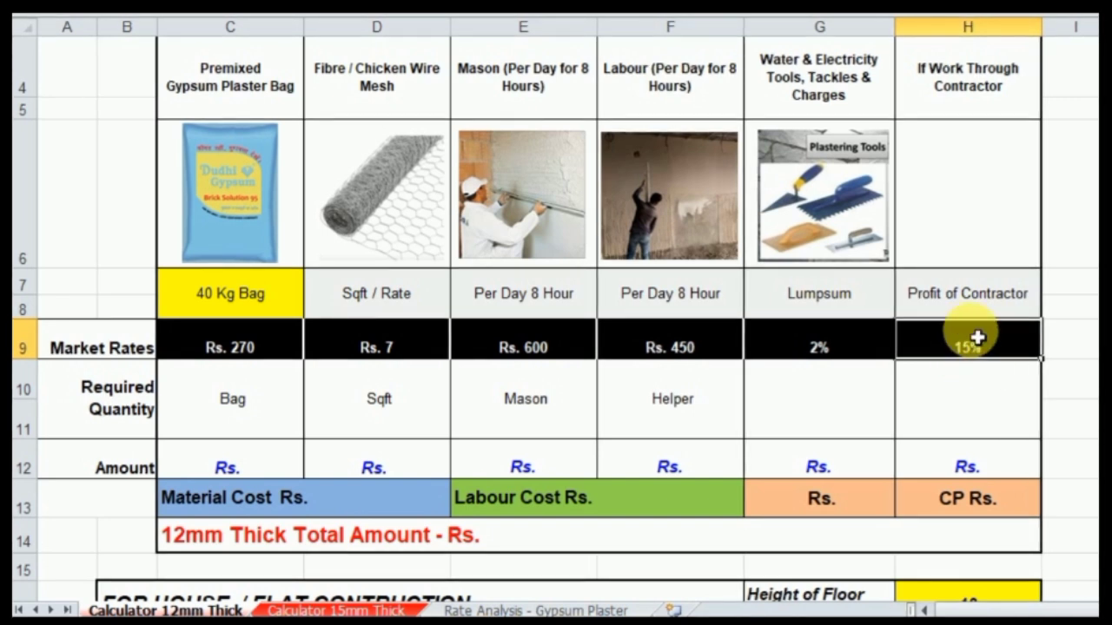
pyautogui.write('10')
pyautogui.press('Return')
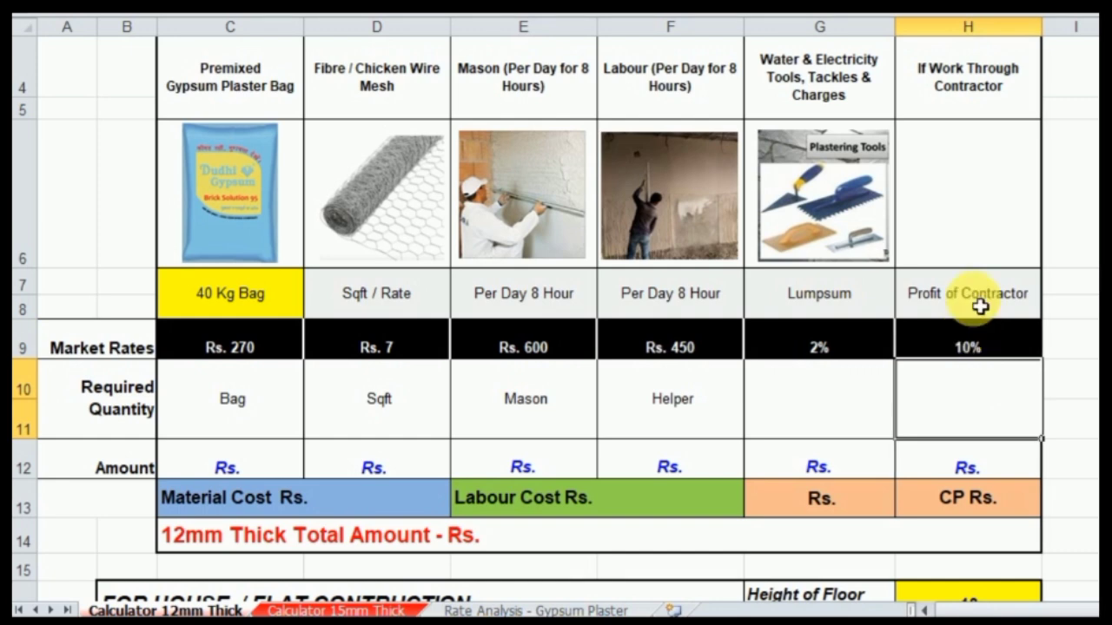
# Step: Enter a length of 15 feet and a breadth of 20 feet for the Living & Dining Room
pyautogui.scroll(-1, 704, 446)
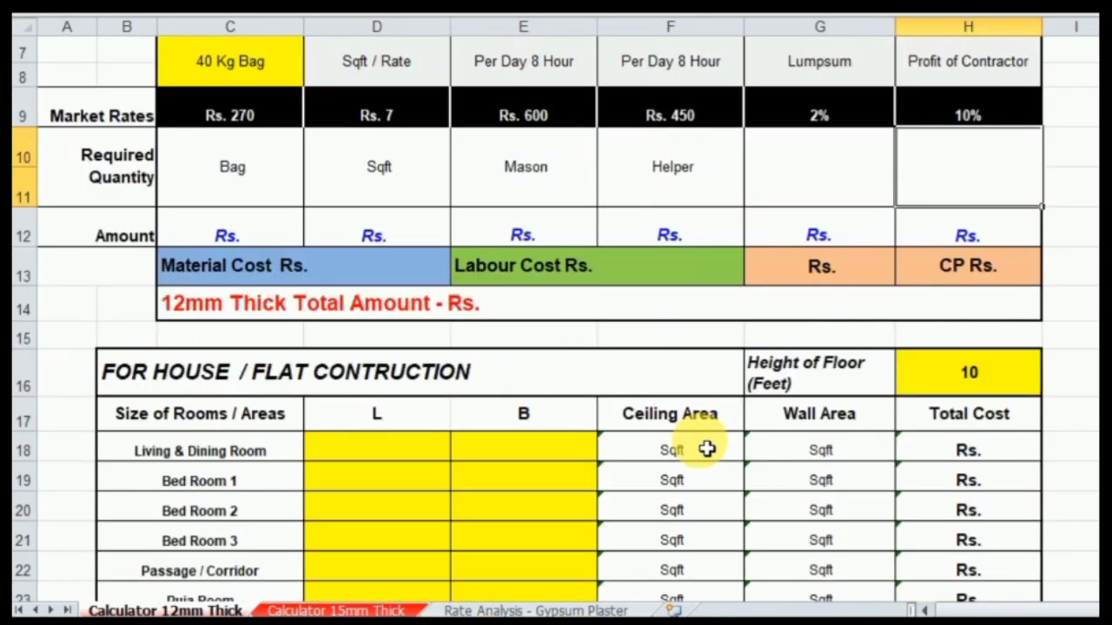
pyautogui.scroll(-2, 571, 449)
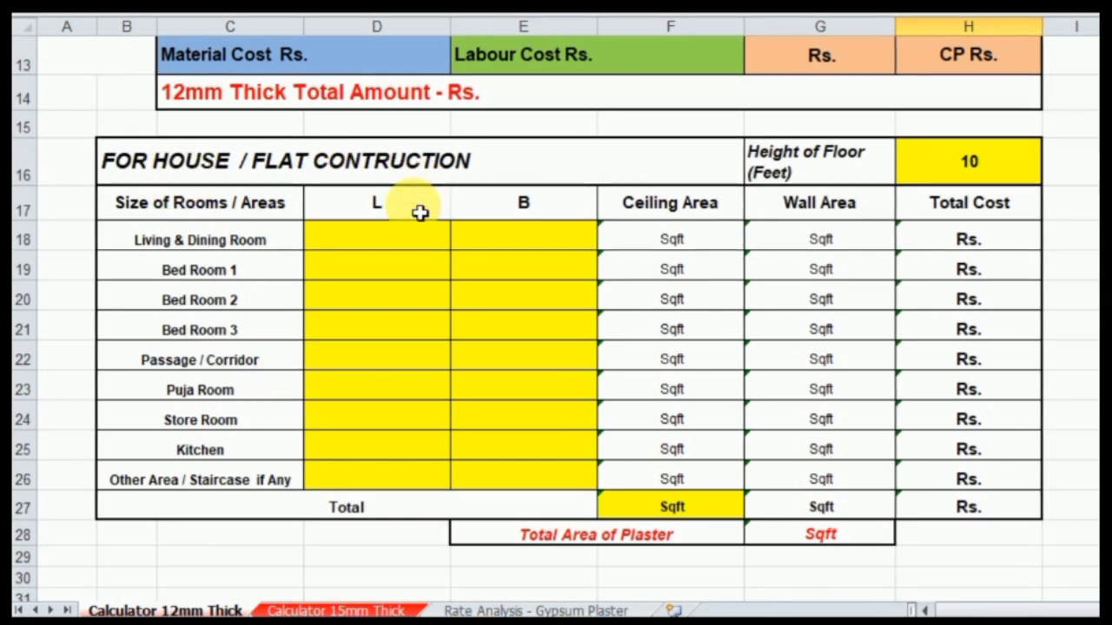
pyautogui.moveTo(237, 243); pyautogui.dragTo(231, 473)
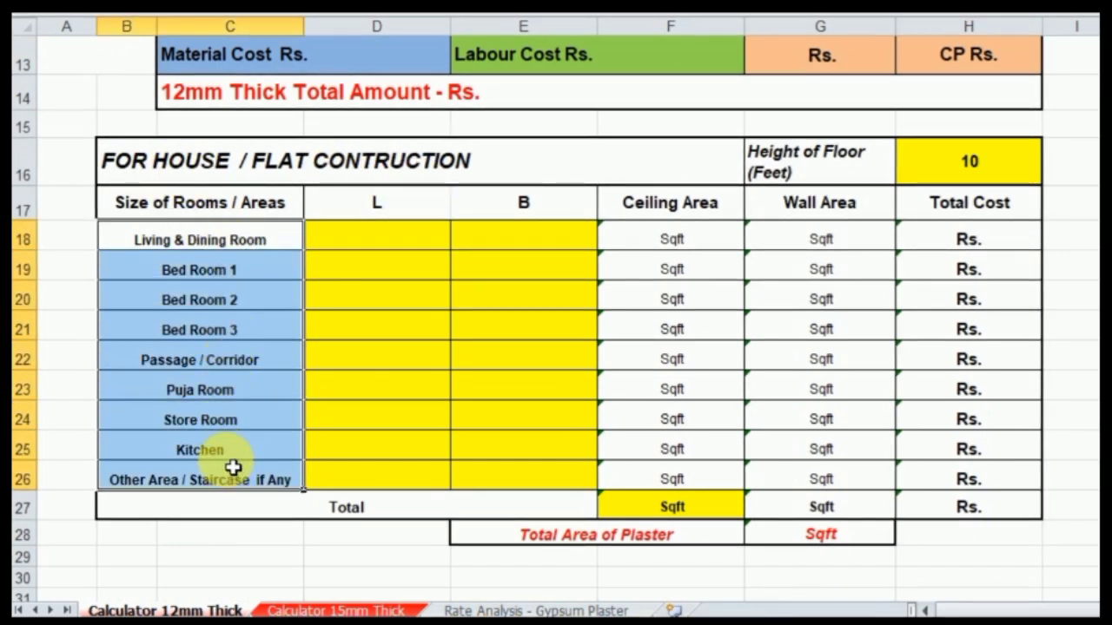
pyautogui.click(398, 242)
pyautogui.click(527, 241)
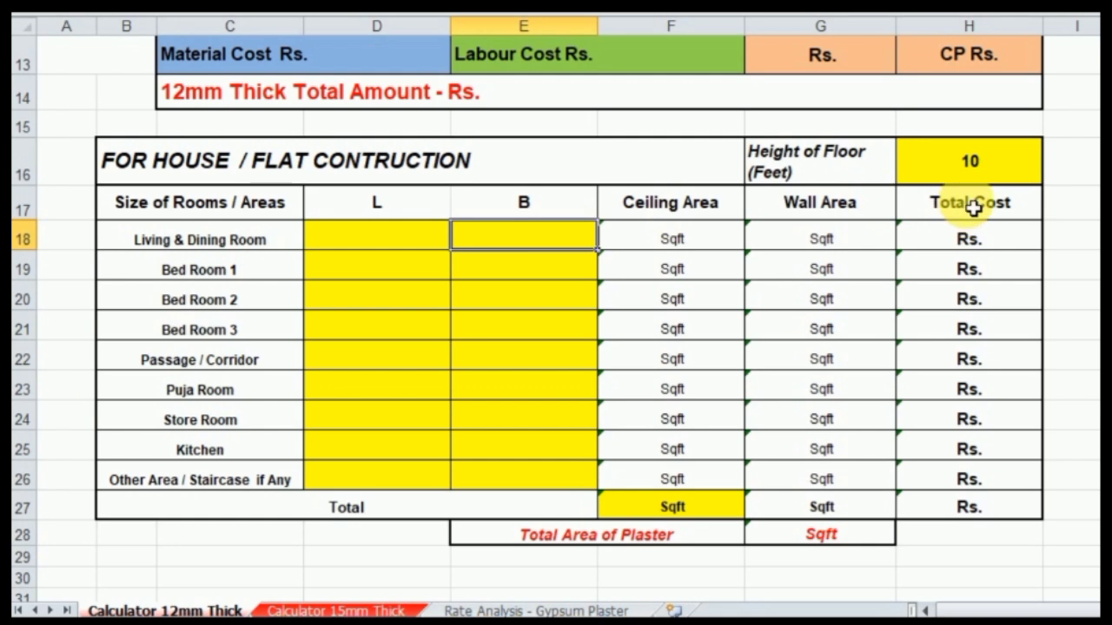
pyautogui.click(968, 165)
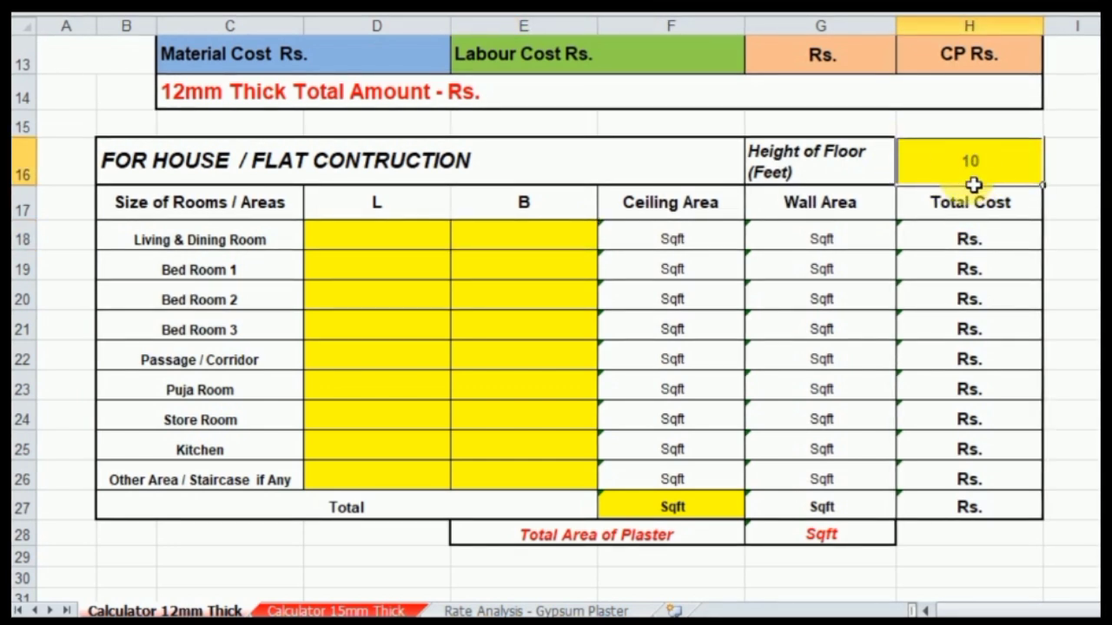
pyautogui.click(422, 240)
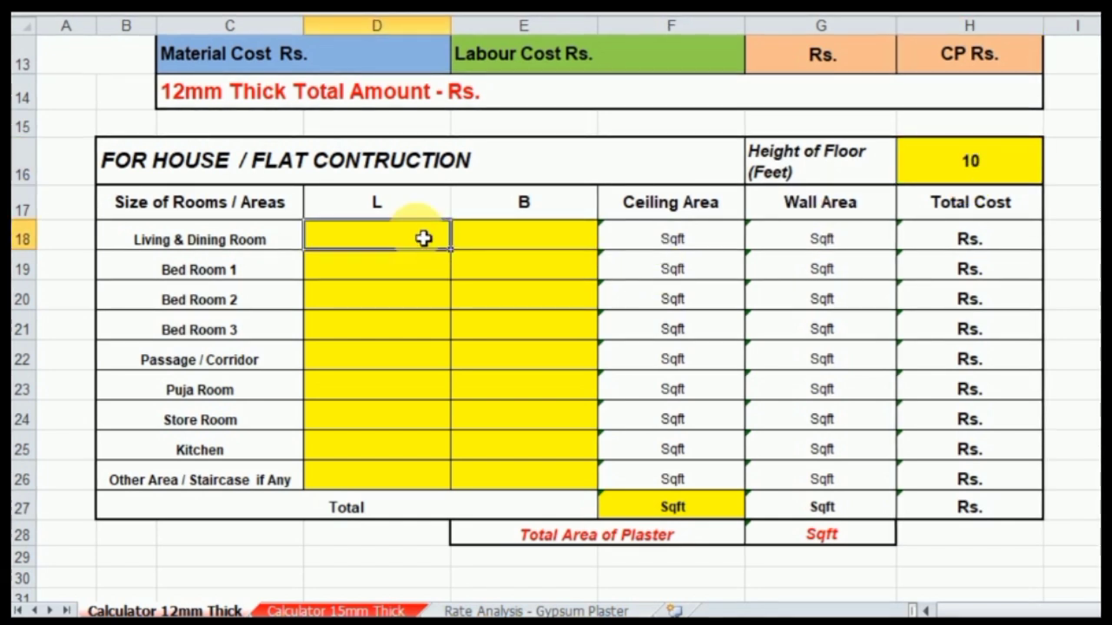
pyautogui.write('15')
pyautogui.press('Tab')
pyautogui.press('Return')
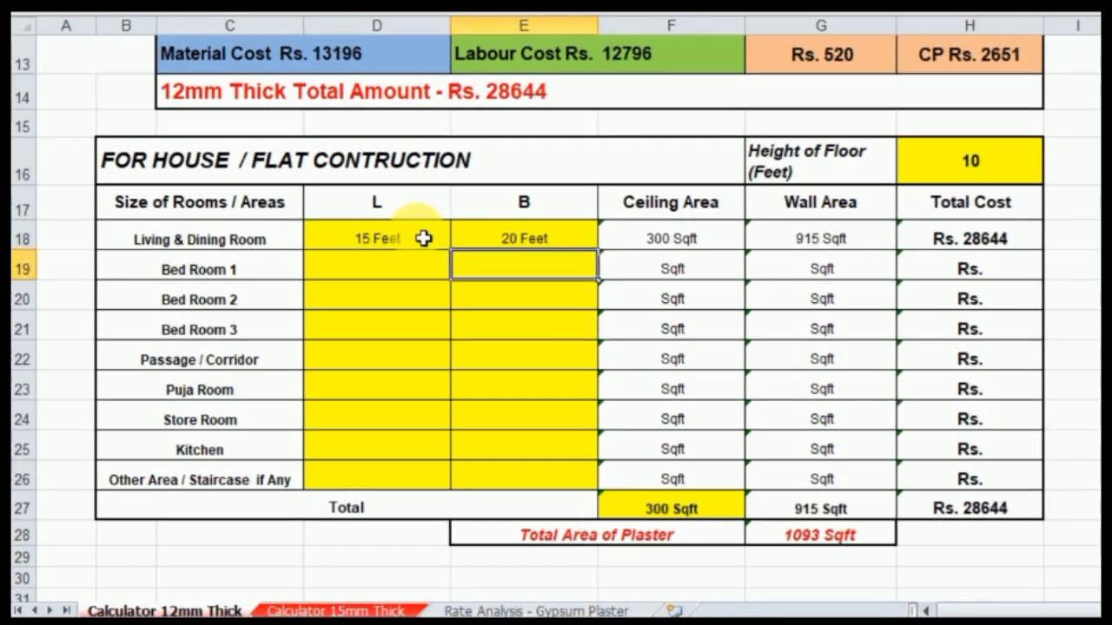
# Step: Examine the Living & Dining Room's ceiling and wall areas, the total plaster area, and the required material and labour quantities
pyautogui.click(980, 168)
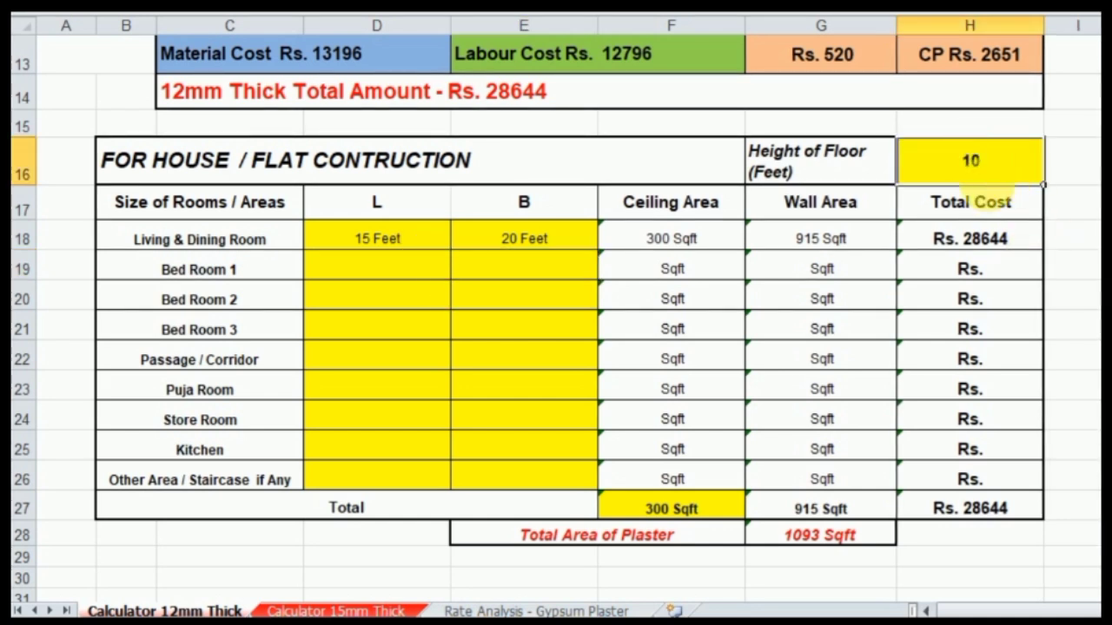
pyautogui.click(690, 239)
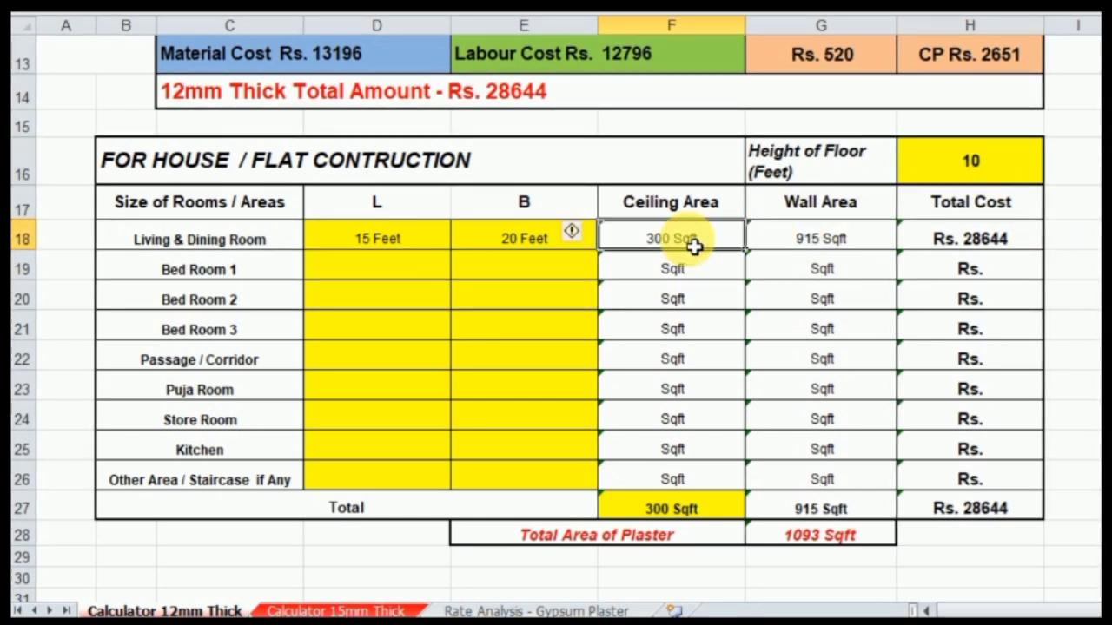
pyautogui.click(832, 241)
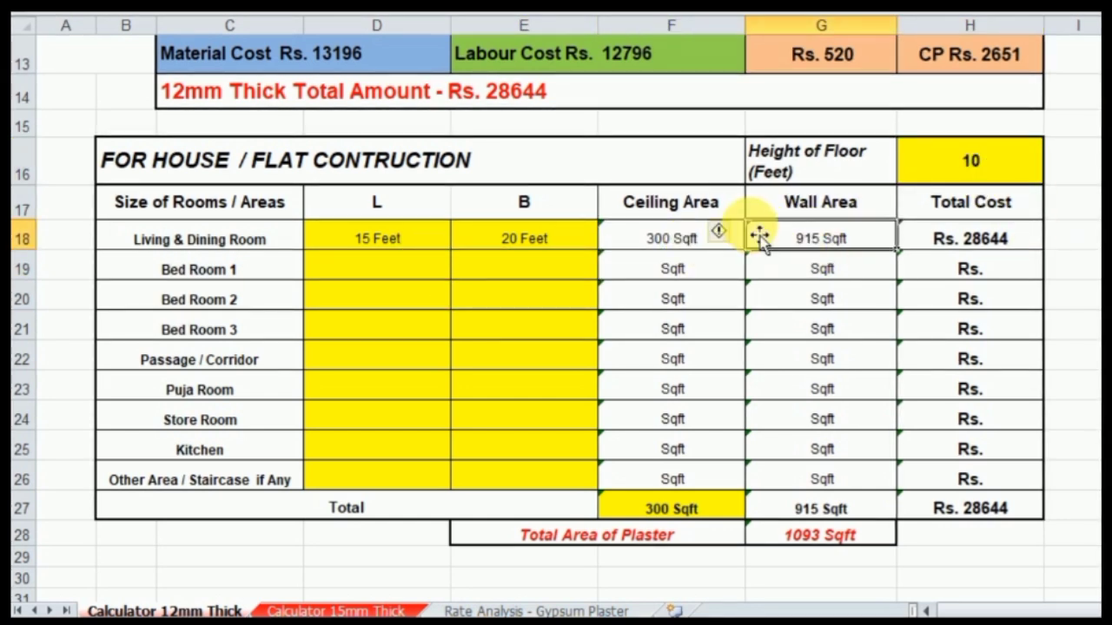
pyautogui.click(827, 533)
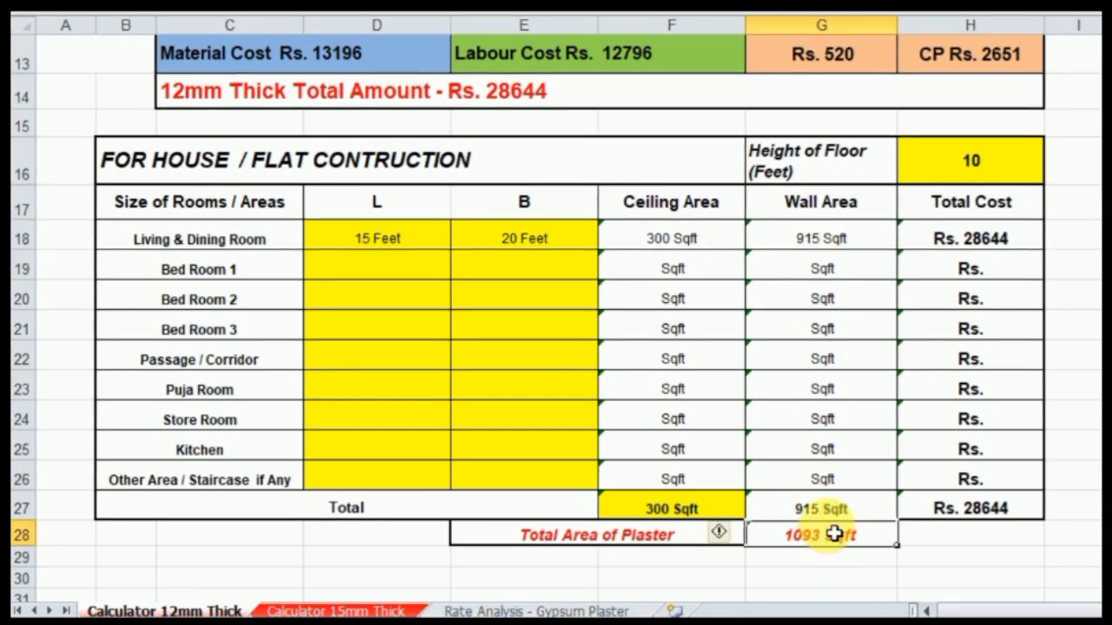
pyautogui.scroll(3, 825, 543)
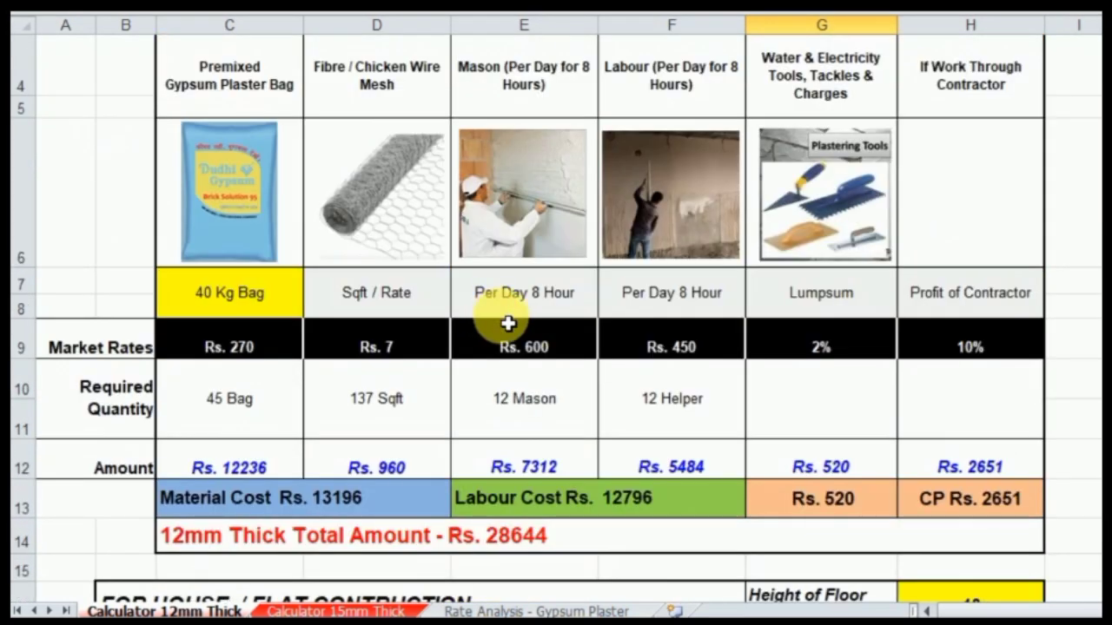
pyautogui.click(259, 295)
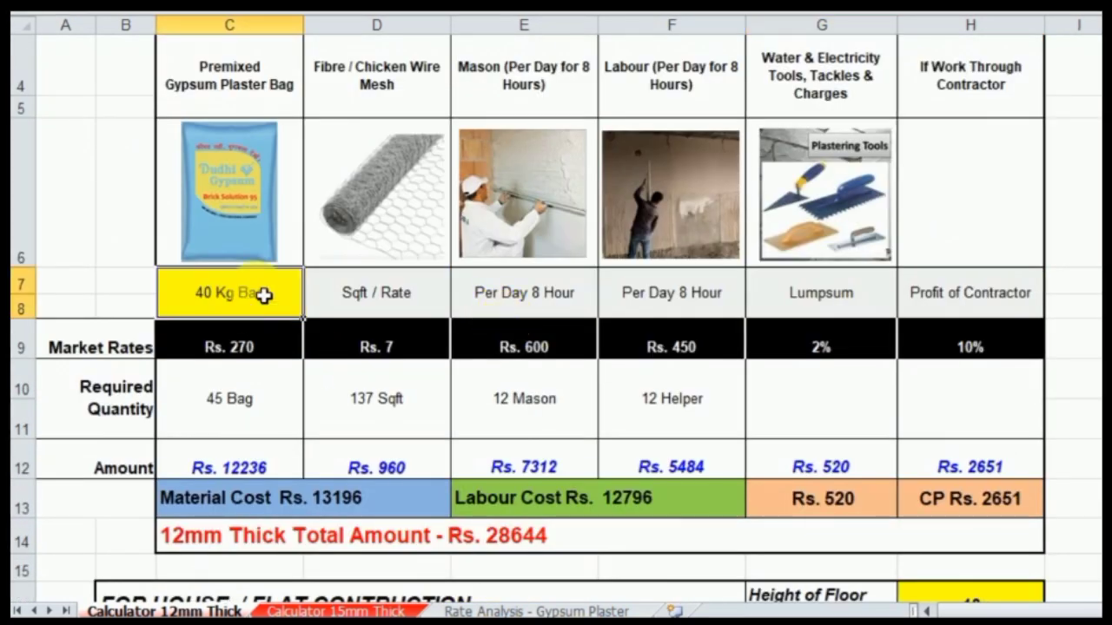
pyautogui.click(234, 409)
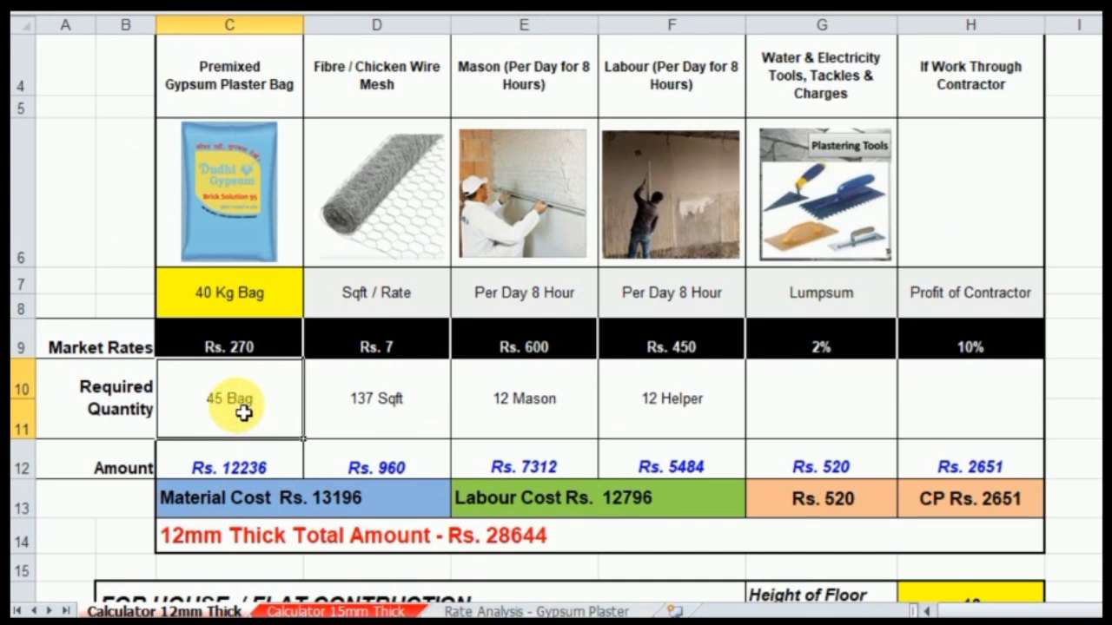
pyautogui.click(387, 426)
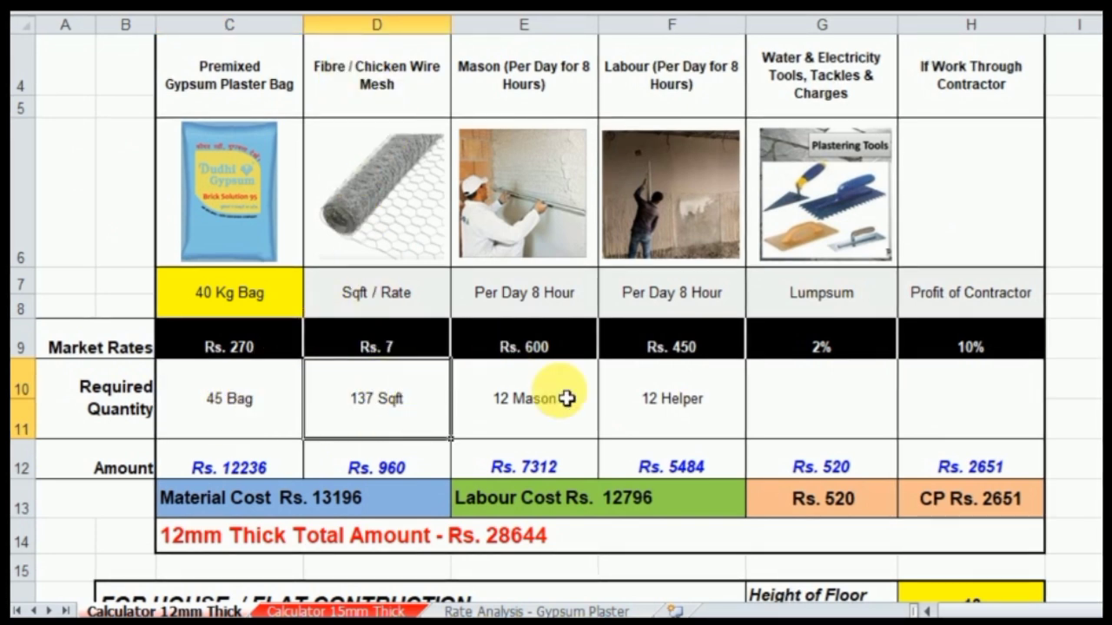
pyautogui.click(524, 404)
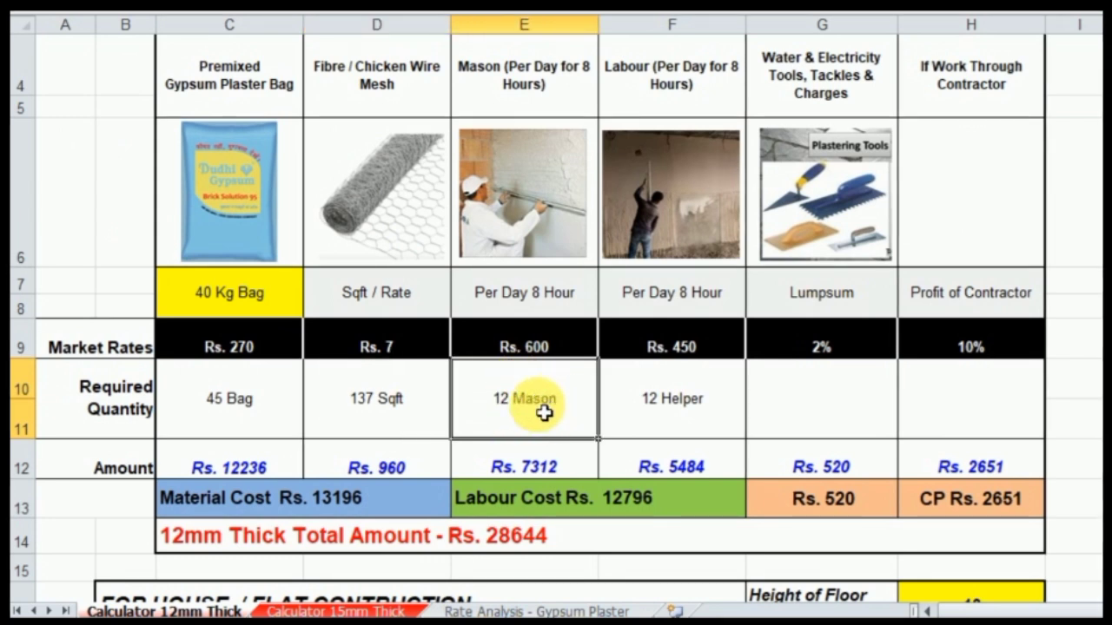
pyautogui.click(664, 405)
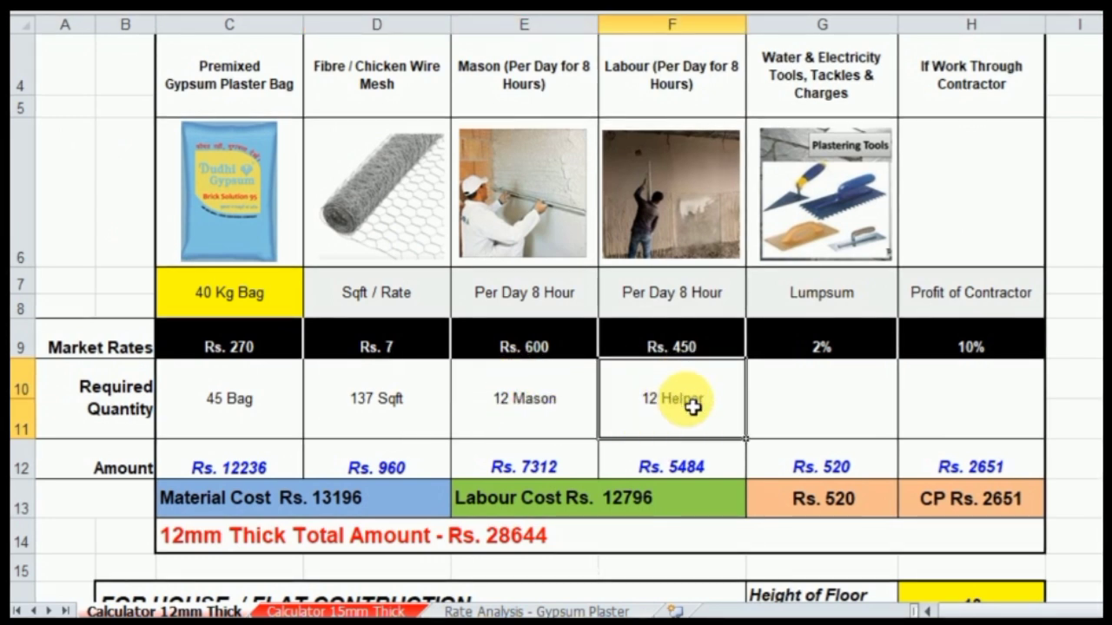
# Step: Clear the contractor's profit percentage from the market rates and check the per sqft cost
pyautogui.click(980, 348)
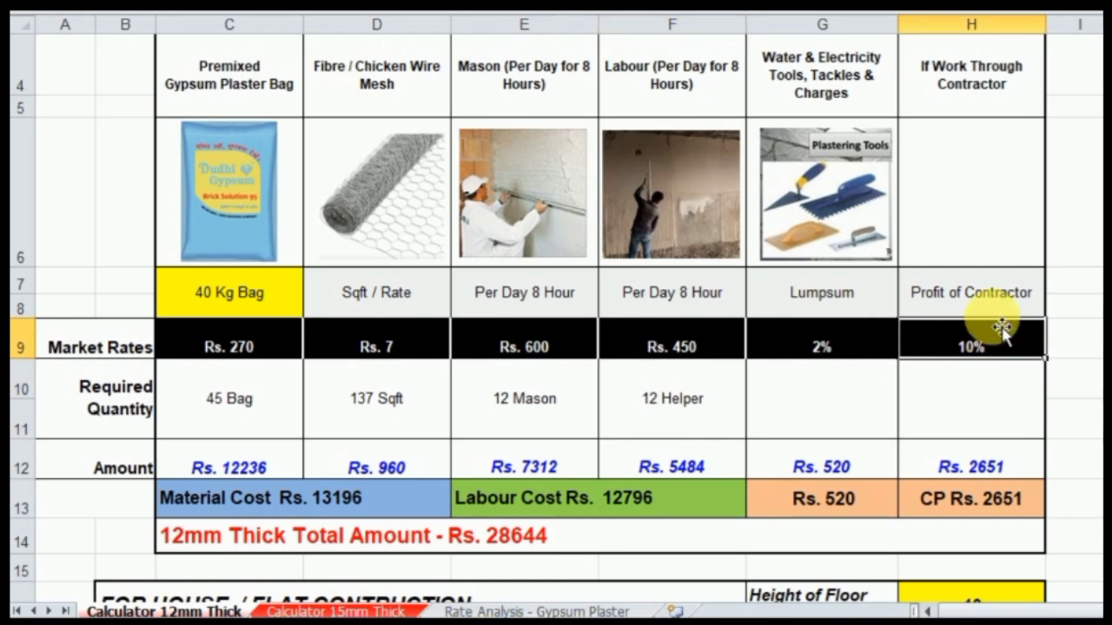
pyautogui.press('Delete')
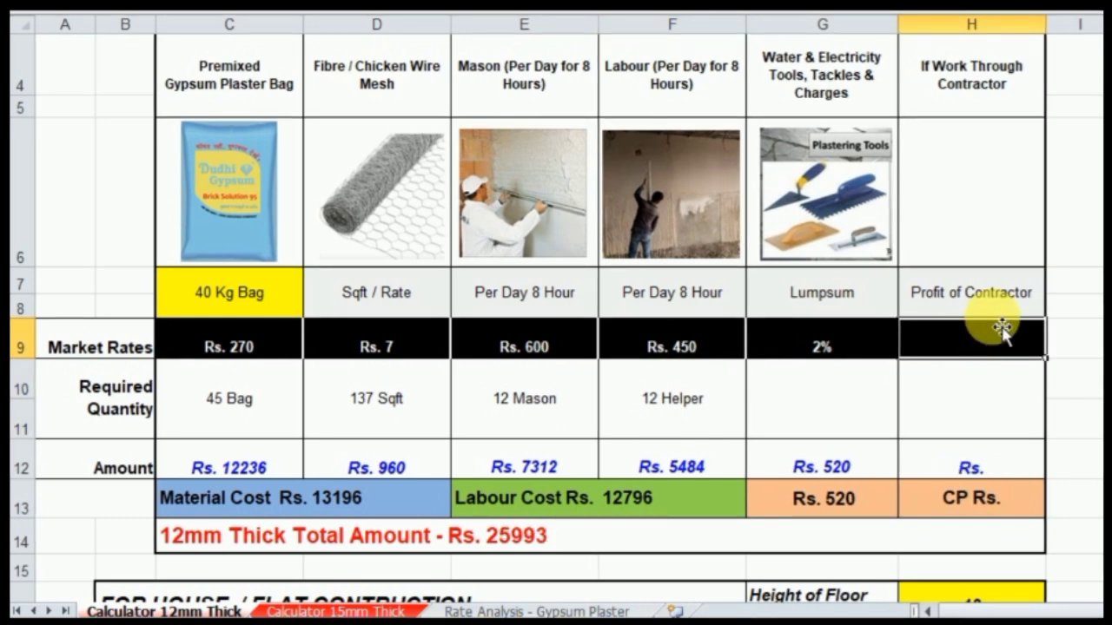
pyautogui.click(947, 417)
pyautogui.scroll(1, 964, 451)
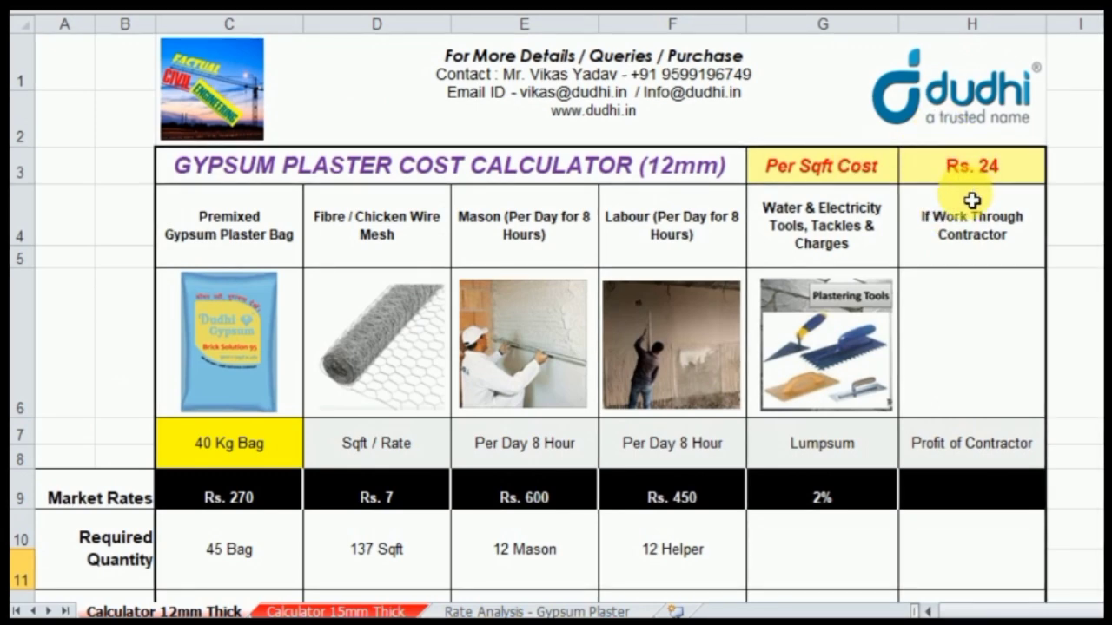
pyautogui.scroll(-1, 971, 202)
pyautogui.scroll(1, 970, 203)
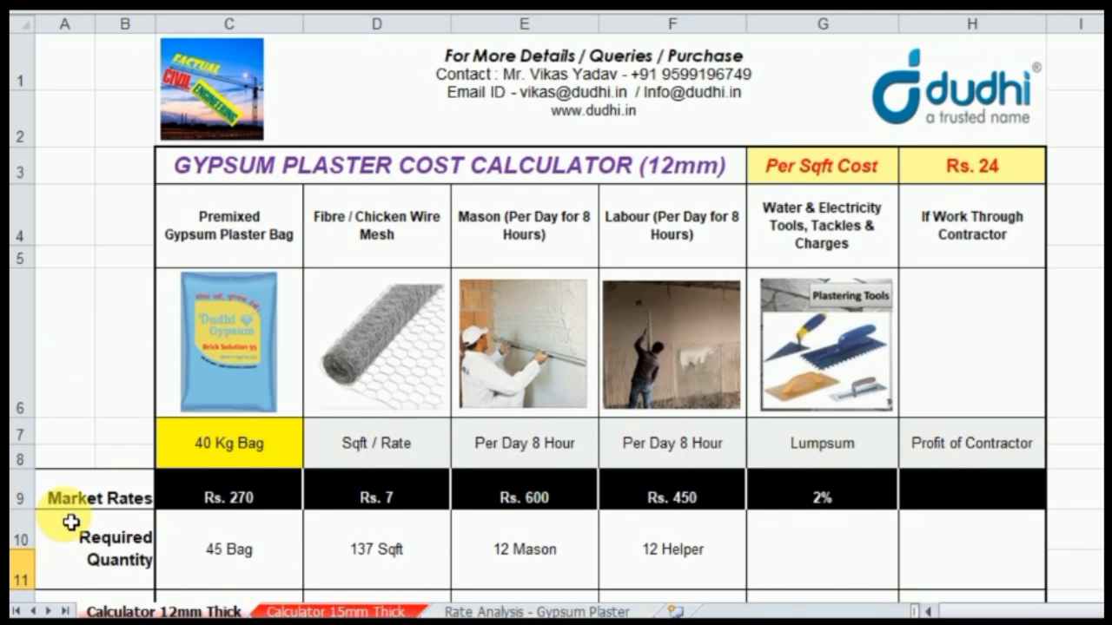
# Step: Set the premixed gypsum plaster bag size to 25 kg and its market rate to Rs. 180
pyautogui.click(250, 450)
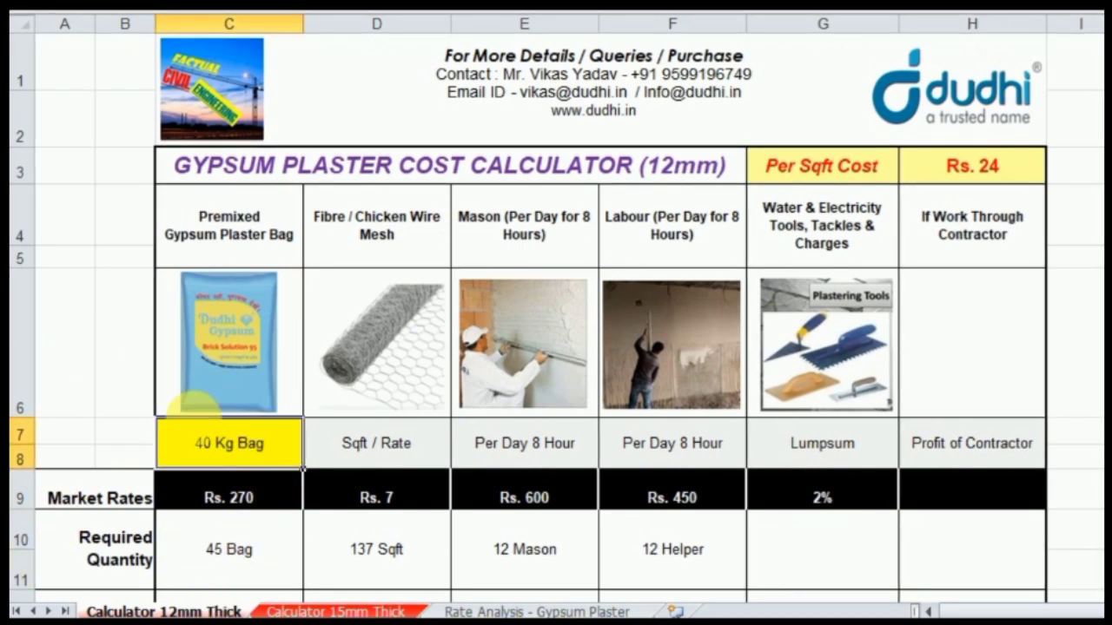
pyautogui.write('2')
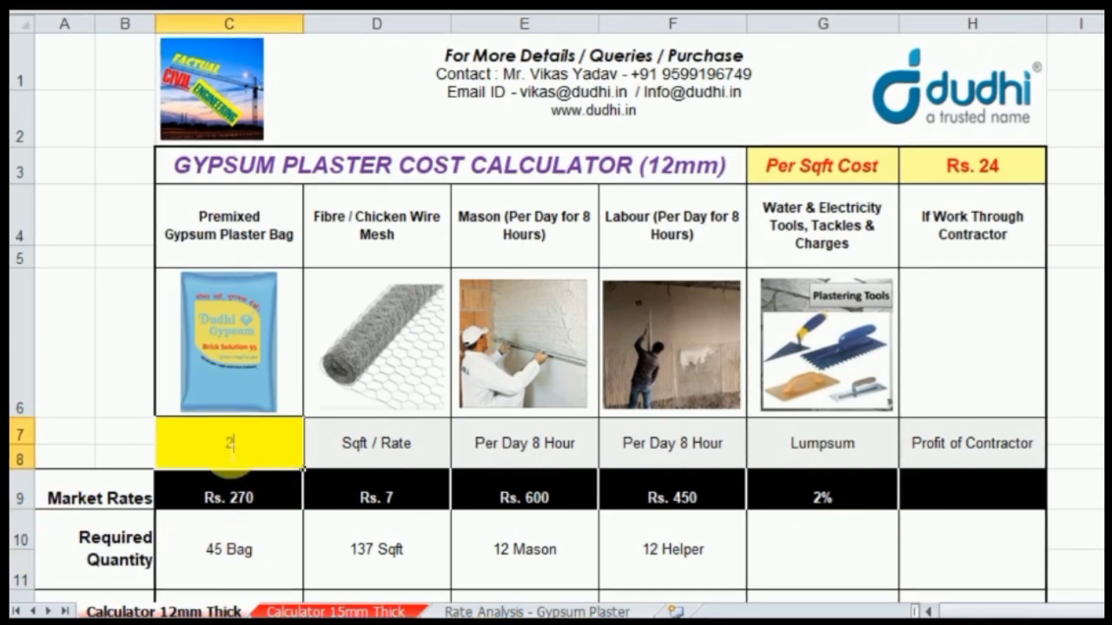
pyautogui.write('5')
pyautogui.press('Return')
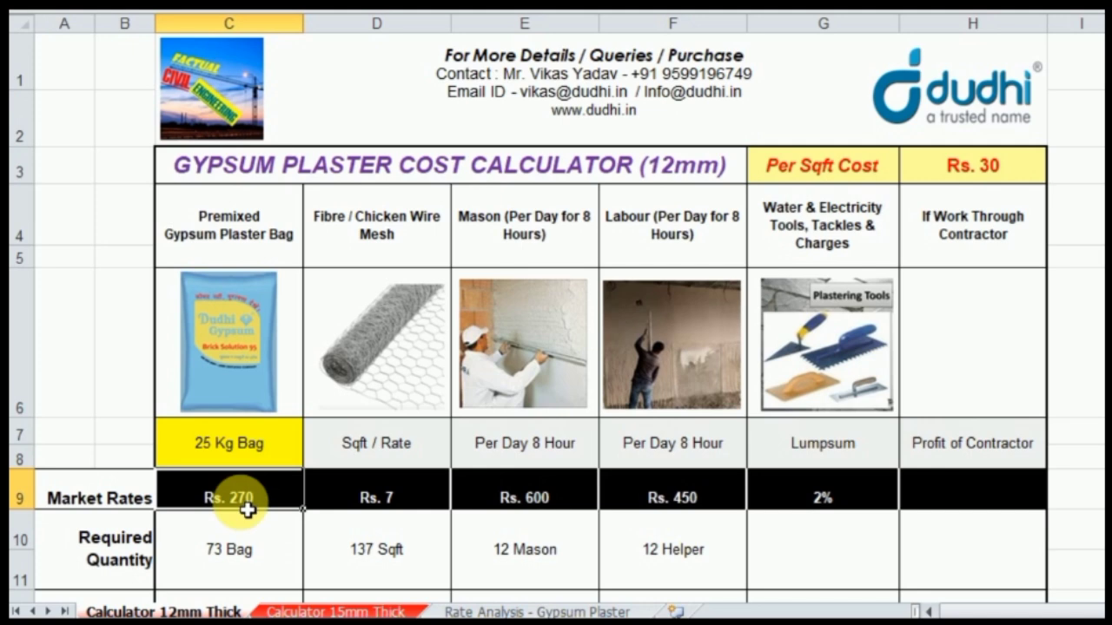
pyautogui.write('180')
pyautogui.press('Return')
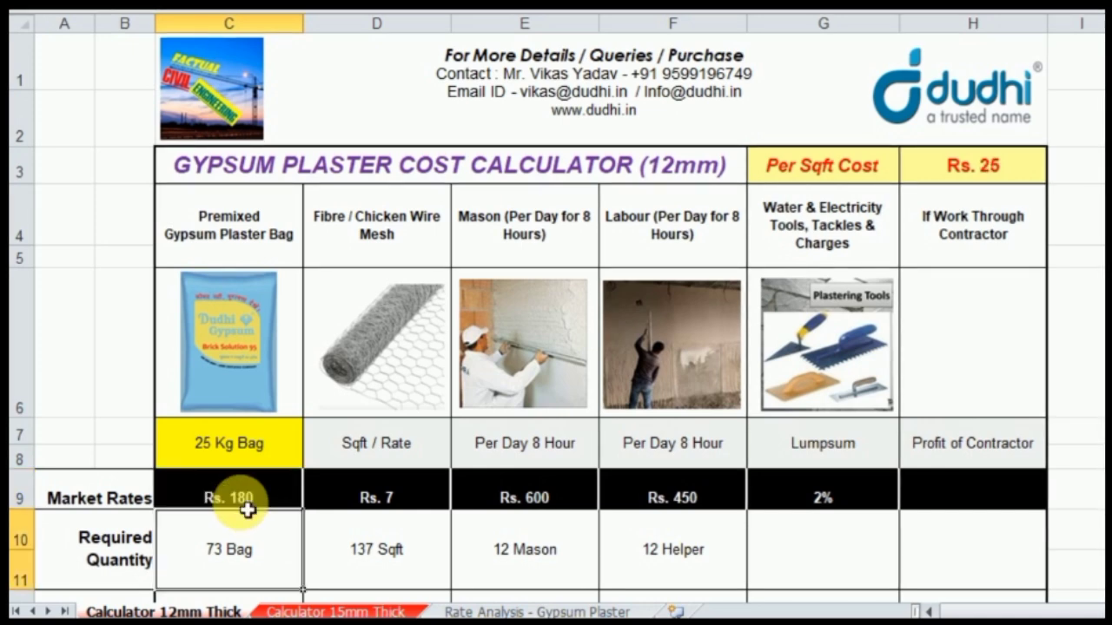
# Step: Set the height of floor for the house/flat construction table to 11 feet
pyautogui.scroll(-1, 260, 486)
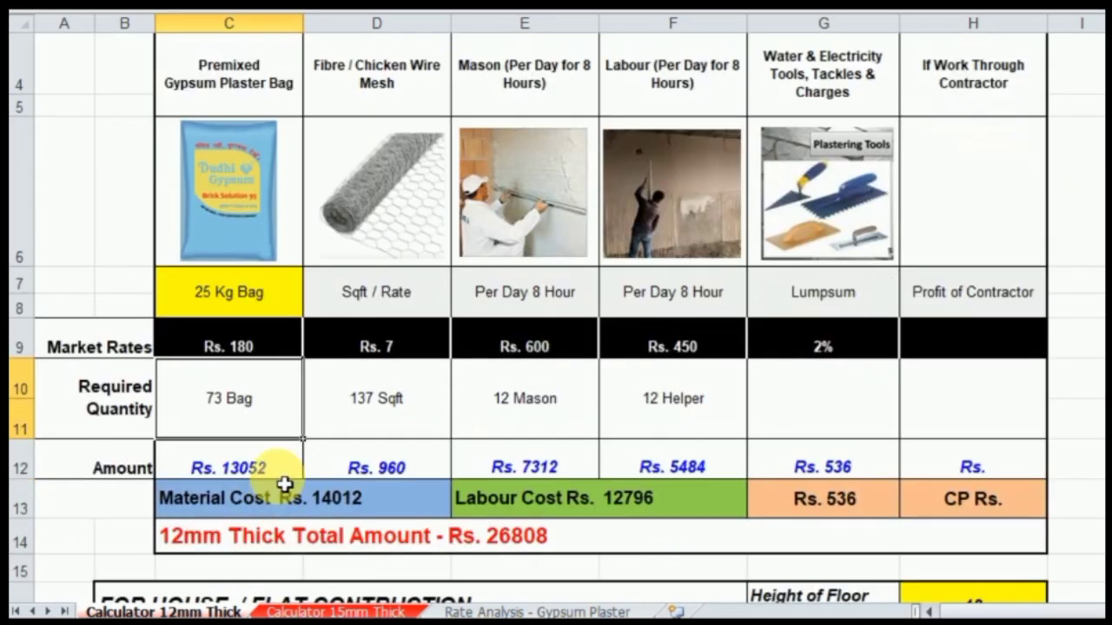
pyautogui.scroll(-2, 547, 519)
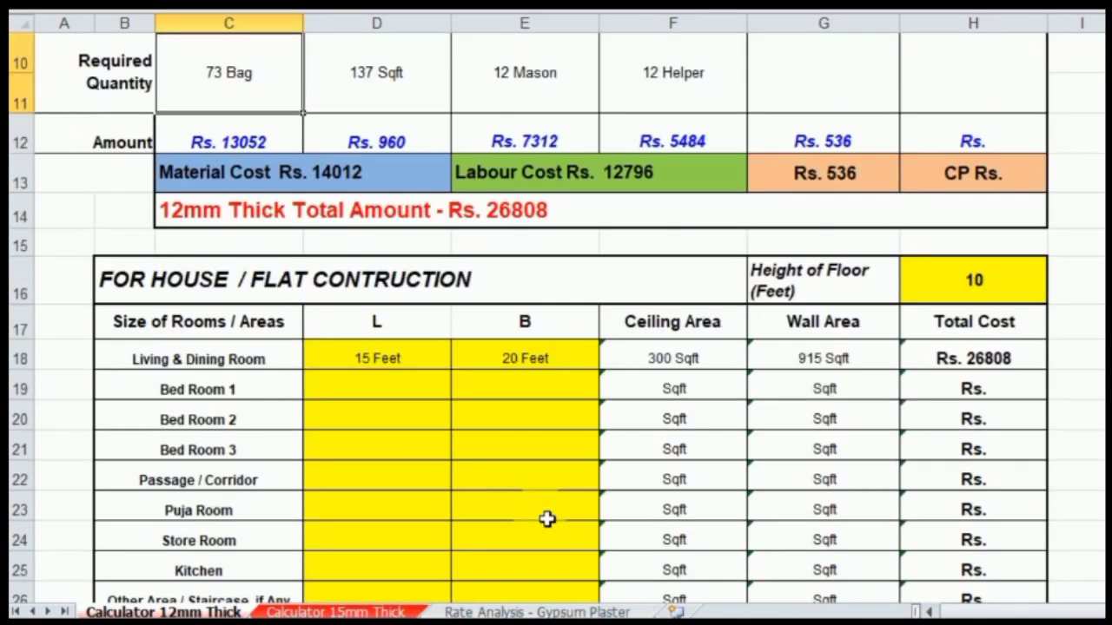
pyautogui.moveTo(400, 371); pyautogui.dragTo(521, 357)
pyautogui.scroll(1, 782, 363)
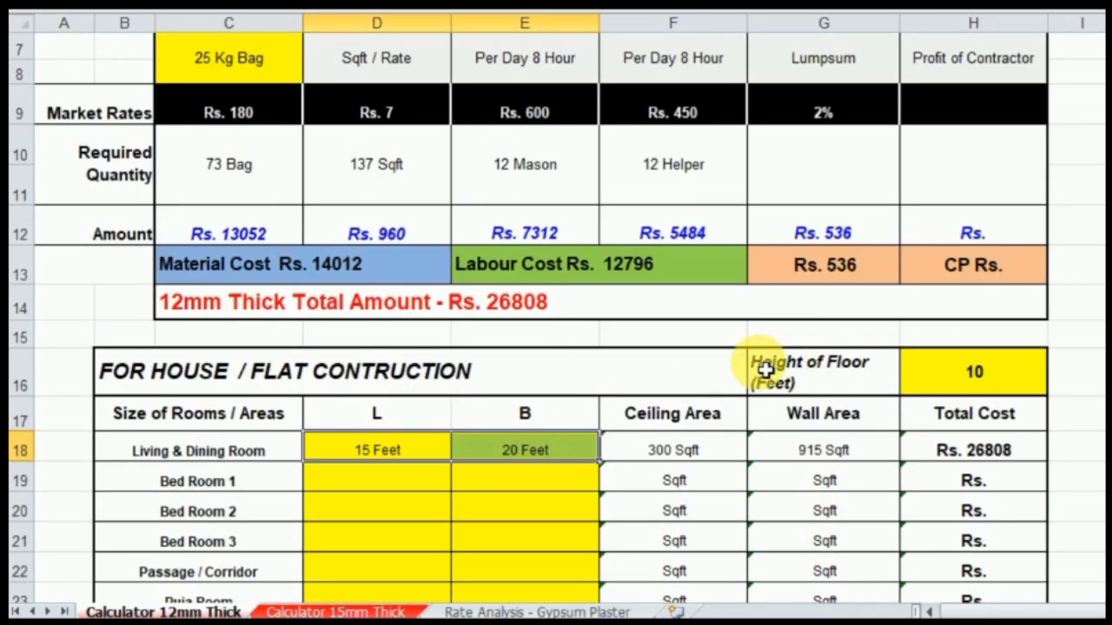
pyautogui.scroll(2, 543, 335)
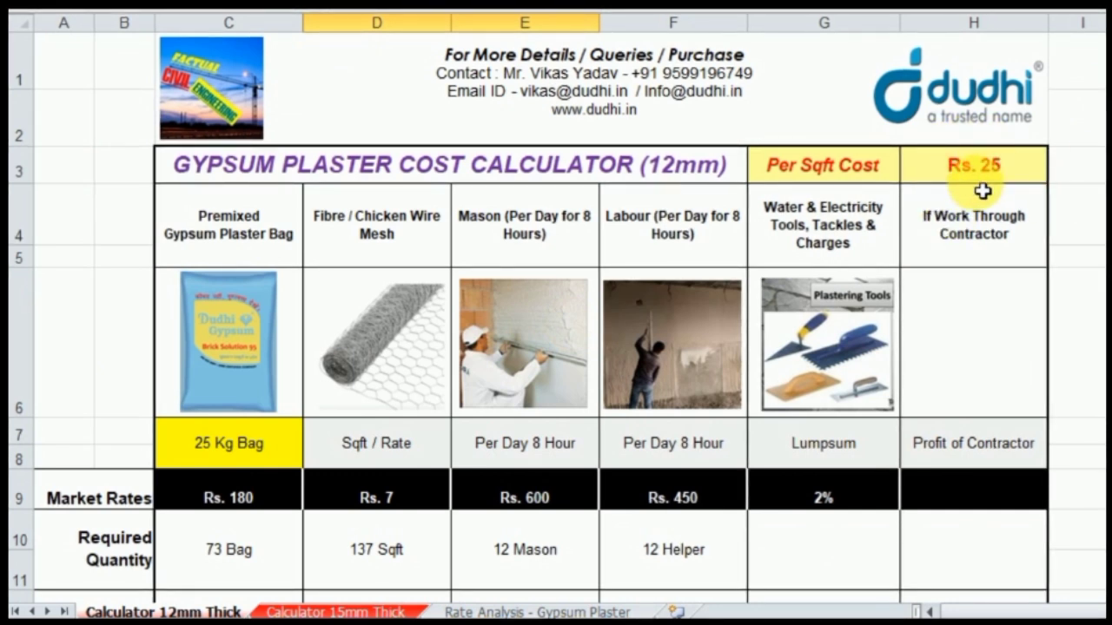
pyautogui.scroll(-2, 947, 260)
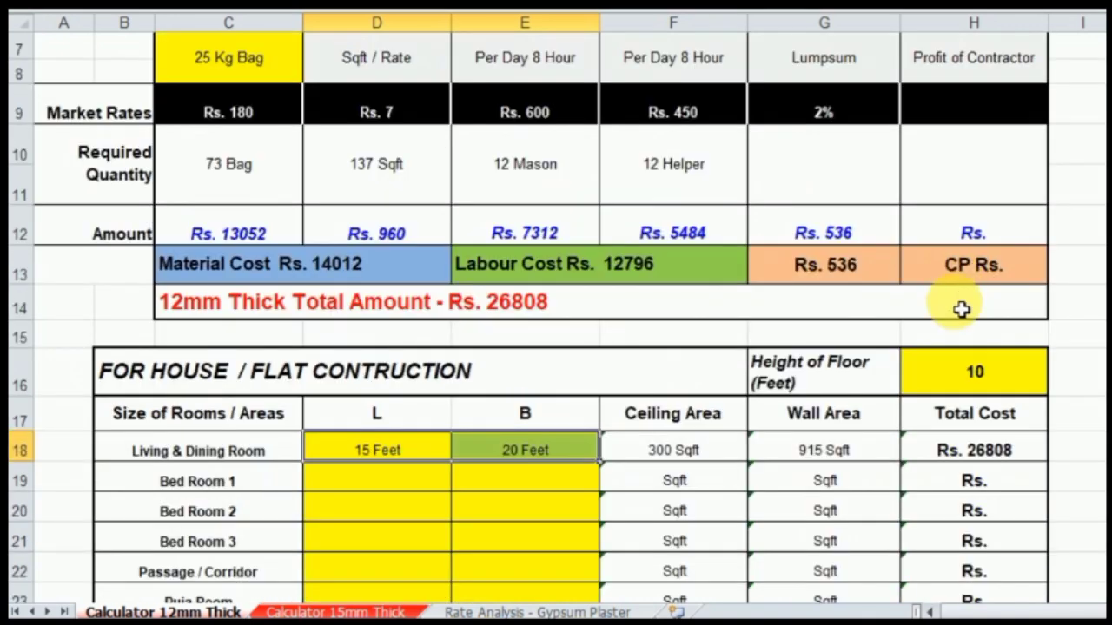
pyautogui.click(962, 388)
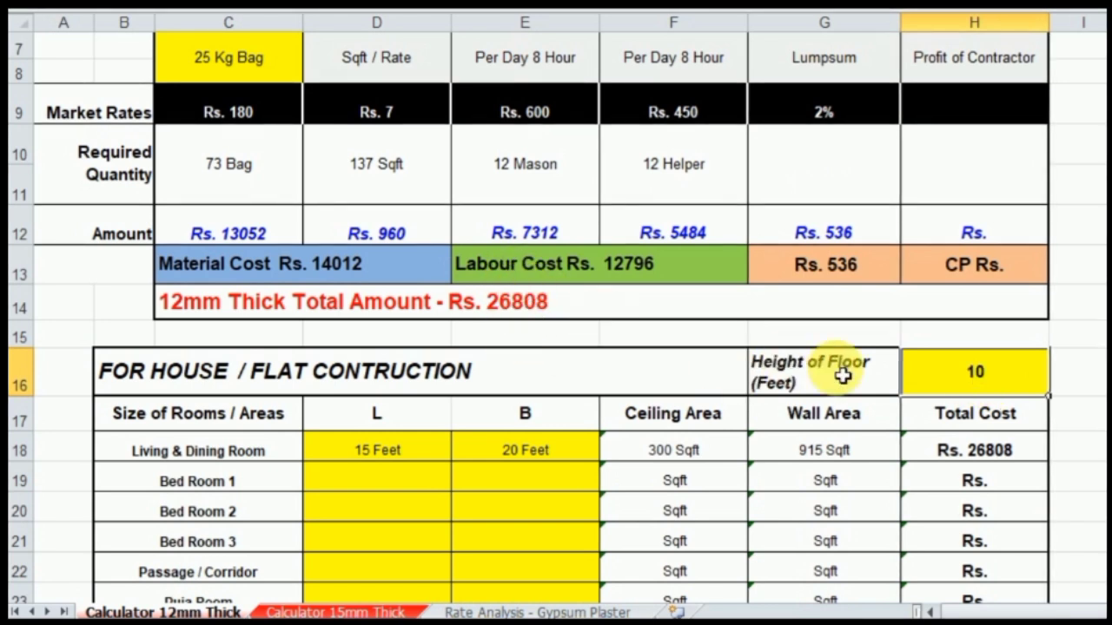
pyautogui.click(950, 375)
pyautogui.write('11')
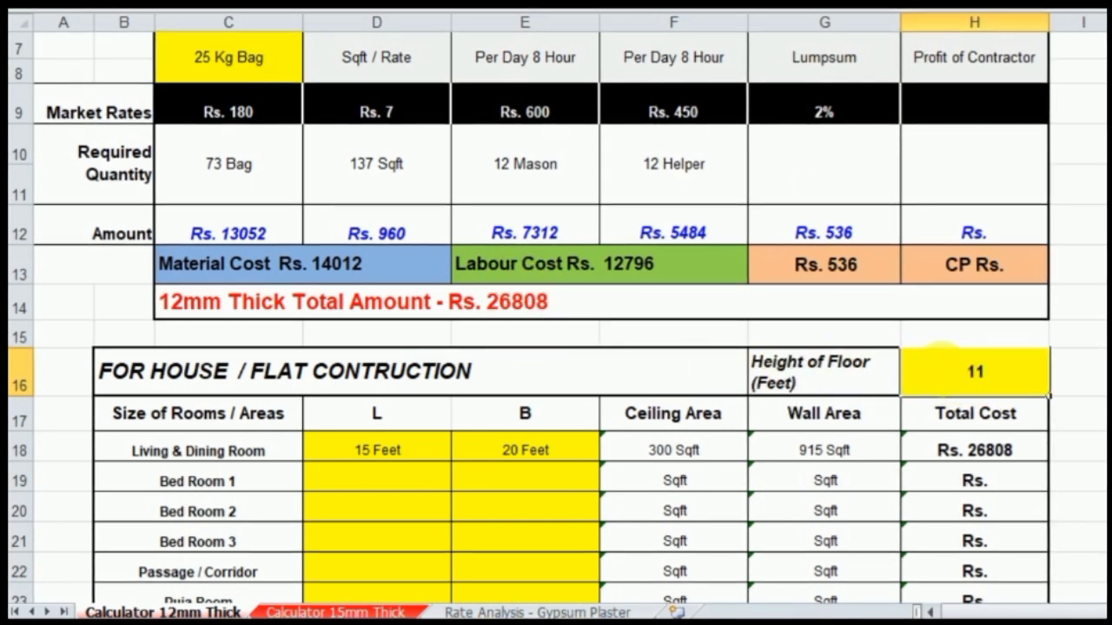
pyautogui.press('Return')
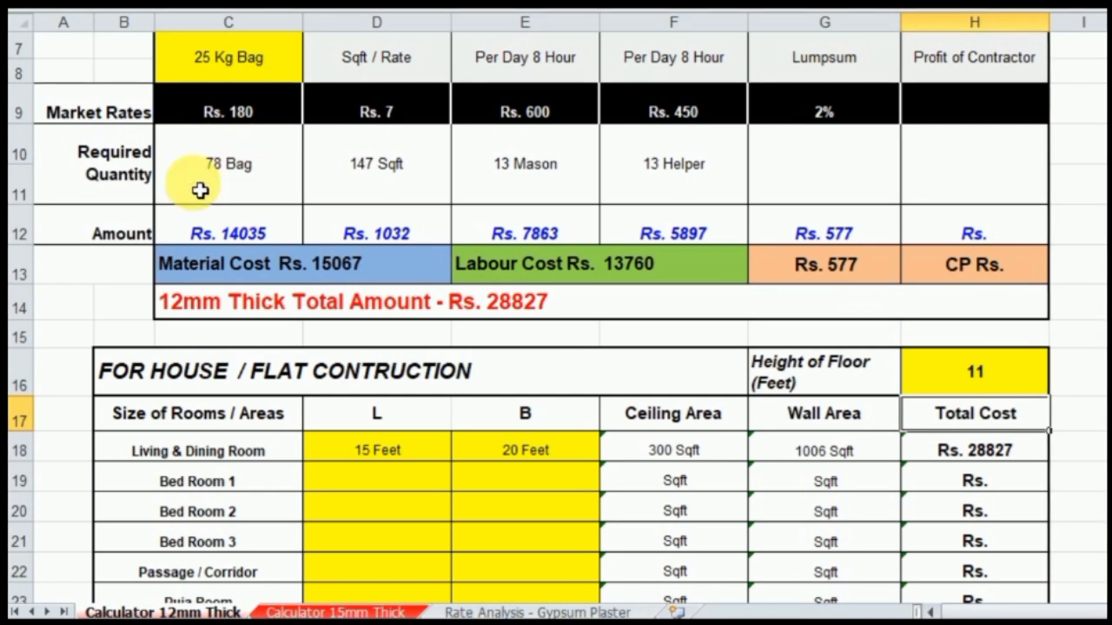
# Step: Clear the Living & Dining Room's length and breadth from the house/flat construction table
pyautogui.moveTo(258, 174); pyautogui.dragTo(696, 177)
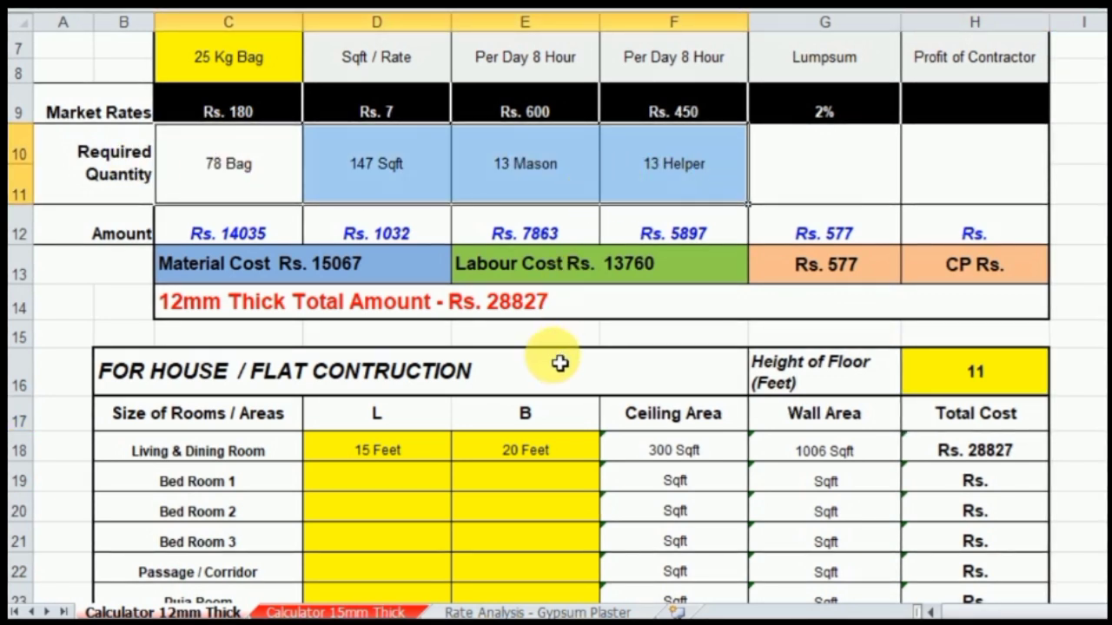
pyautogui.scroll(-2, 561, 365)
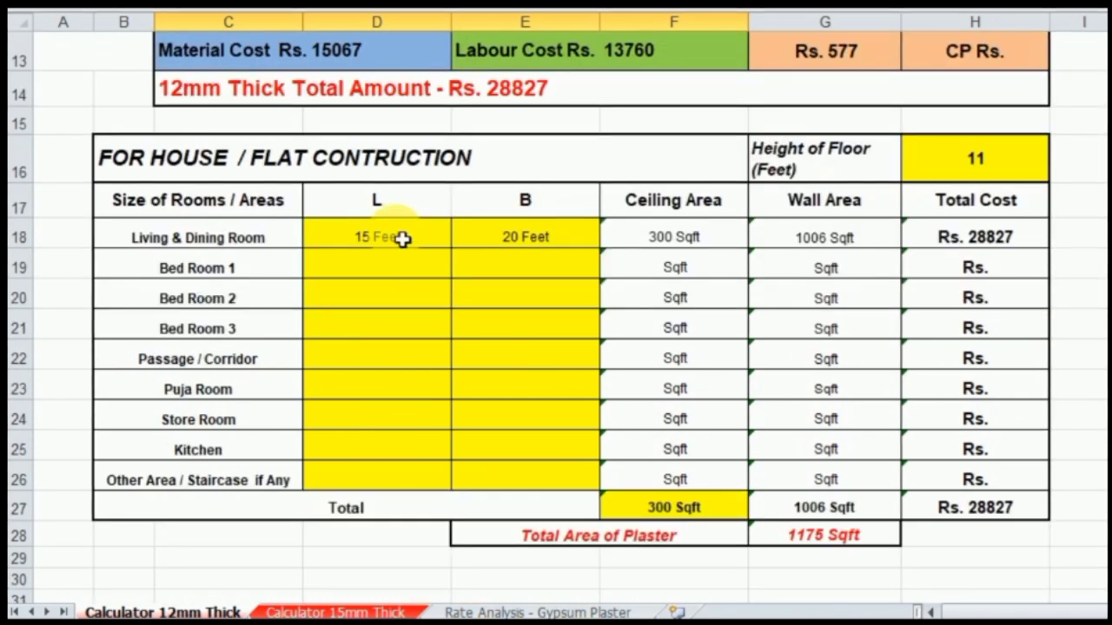
pyautogui.moveTo(397, 236); pyautogui.dragTo(481, 242)
pyautogui.press('Delete')
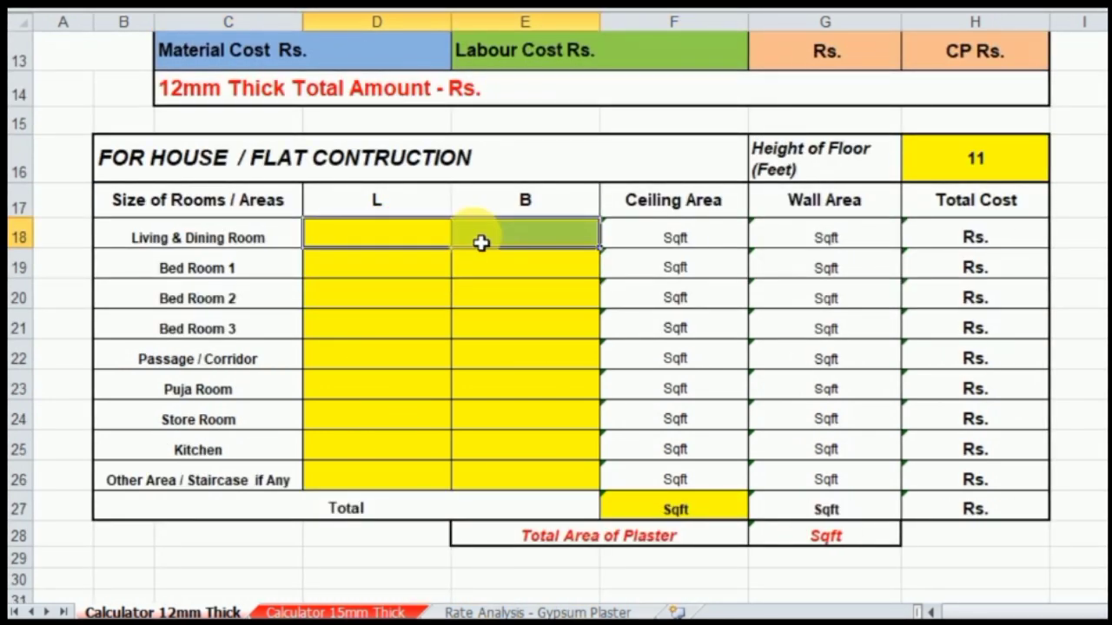
# Step: With all room dimensions left blank, enter 900 sqft directly as the total ceiling area in the Total row
pyautogui.moveTo(399, 243); pyautogui.dragTo(497, 477)
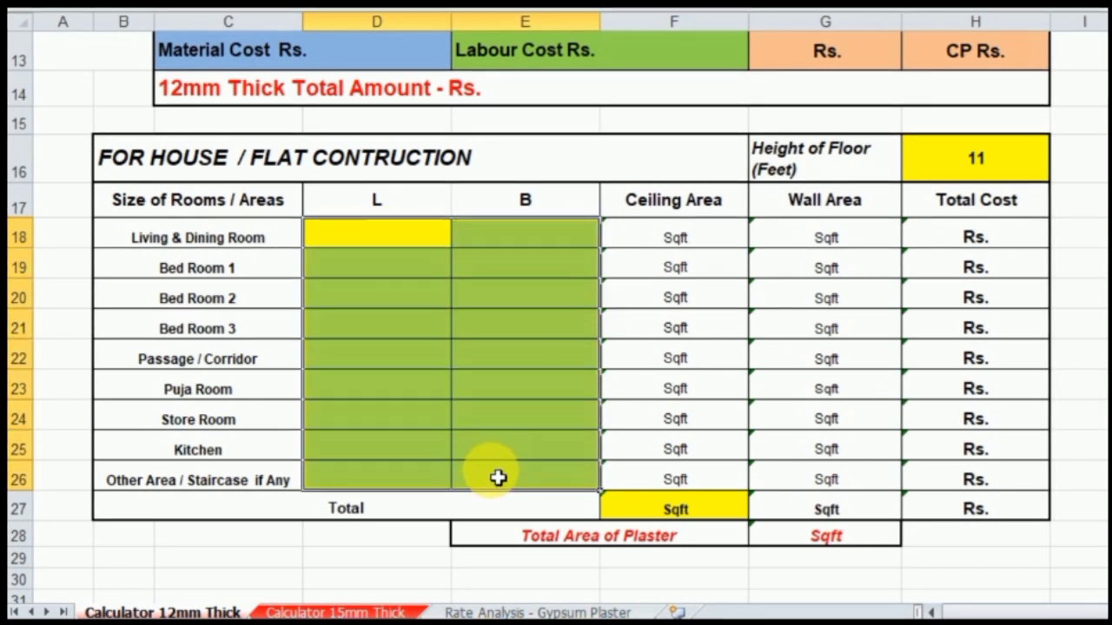
pyautogui.click(509, 476)
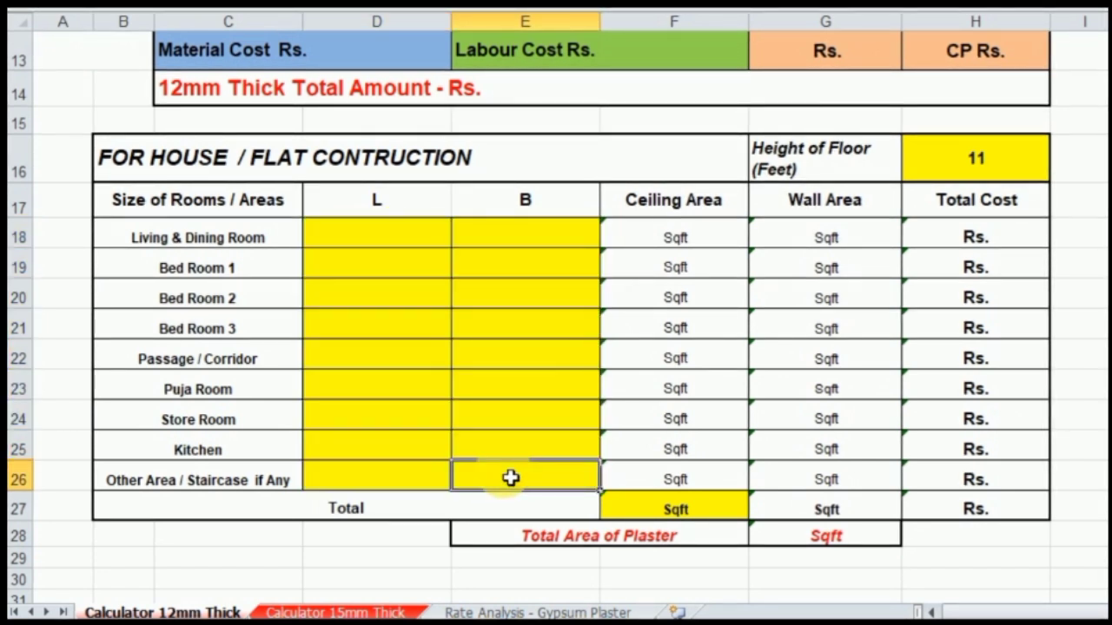
pyautogui.click(674, 512)
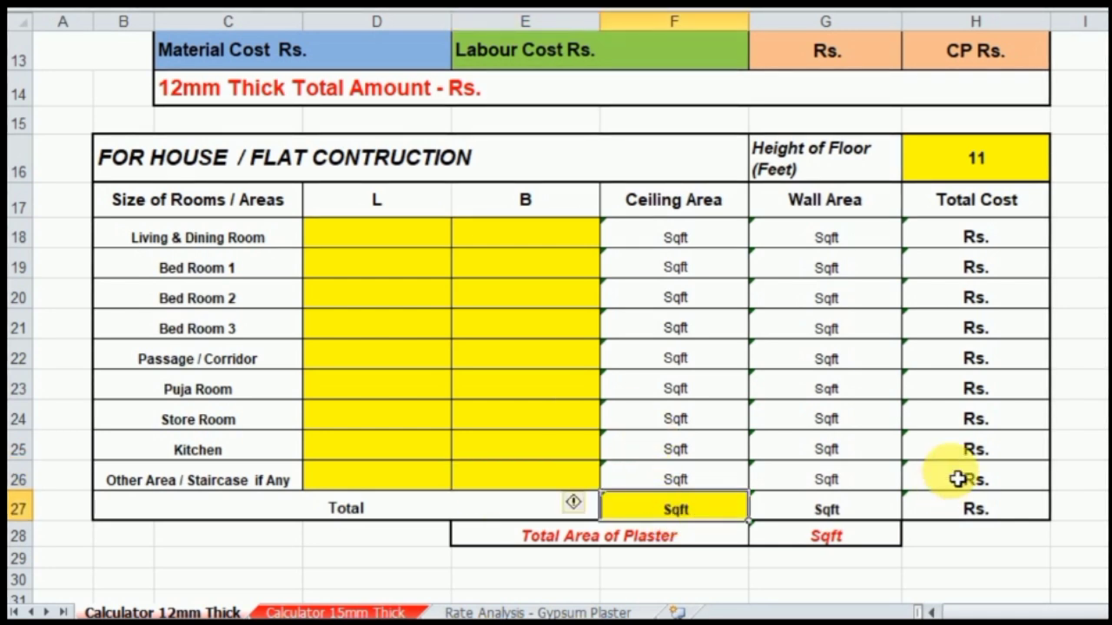
pyautogui.write('9')
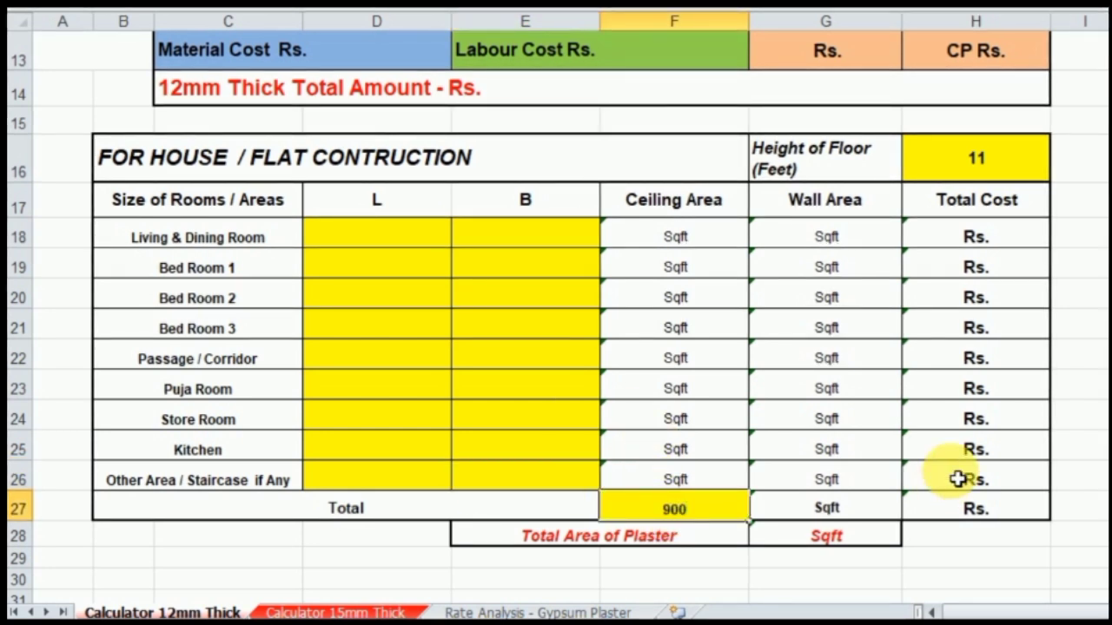
pyautogui.write('00')
pyautogui.press('Return')
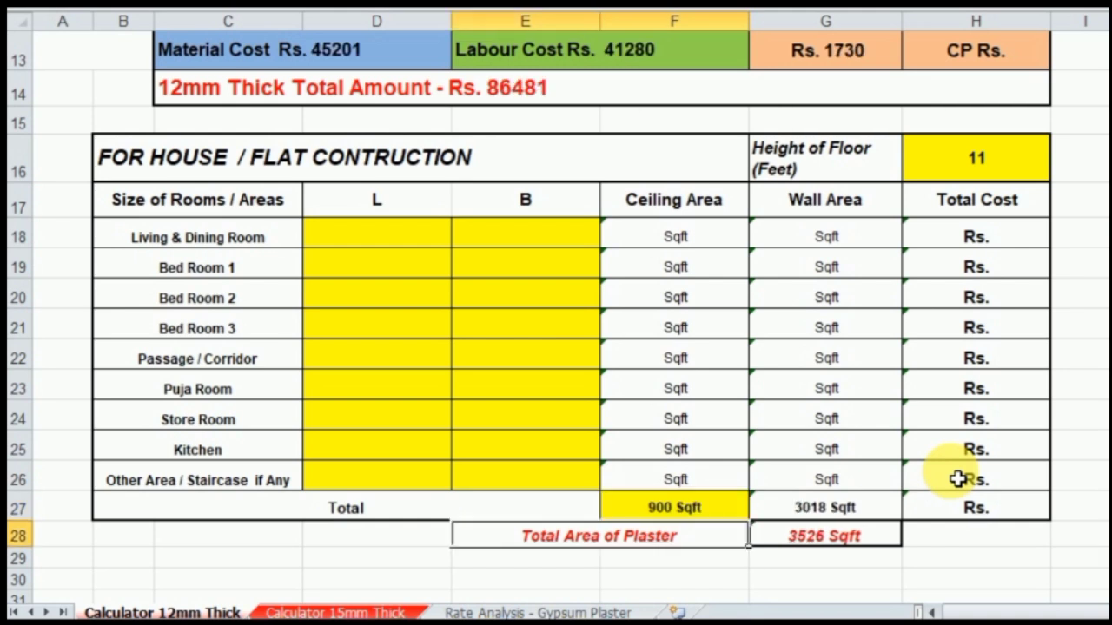
# Step: Examine the total plaster area, the required bags, mesh, masons and helpers, and the material, labour and total costs for the 900 sqft ceiling area
pyautogui.click(673, 510)
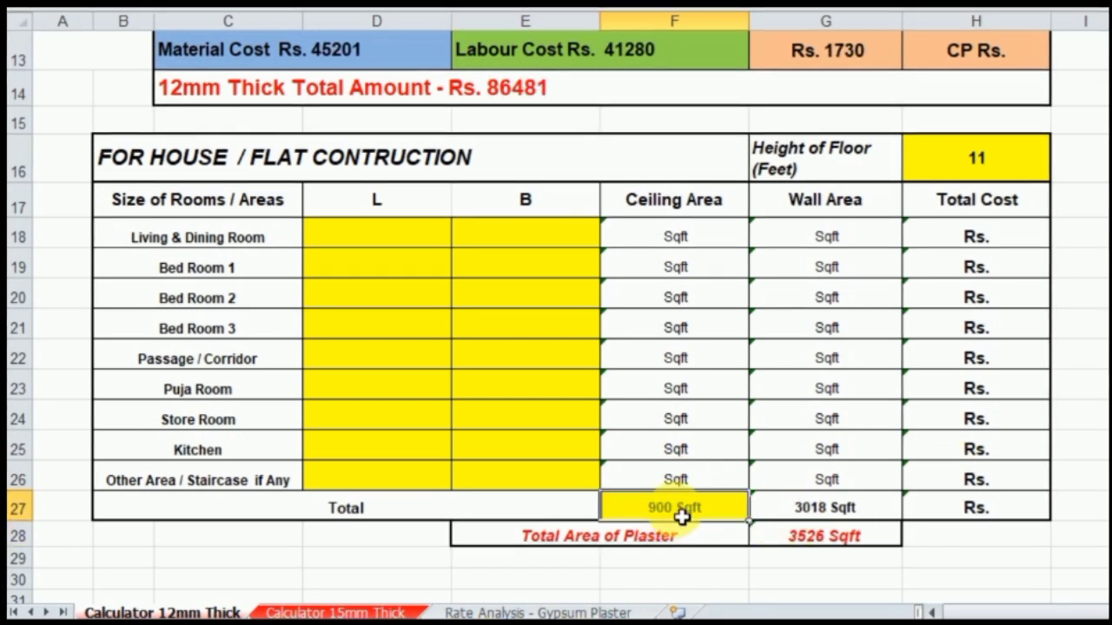
pyautogui.click(812, 541)
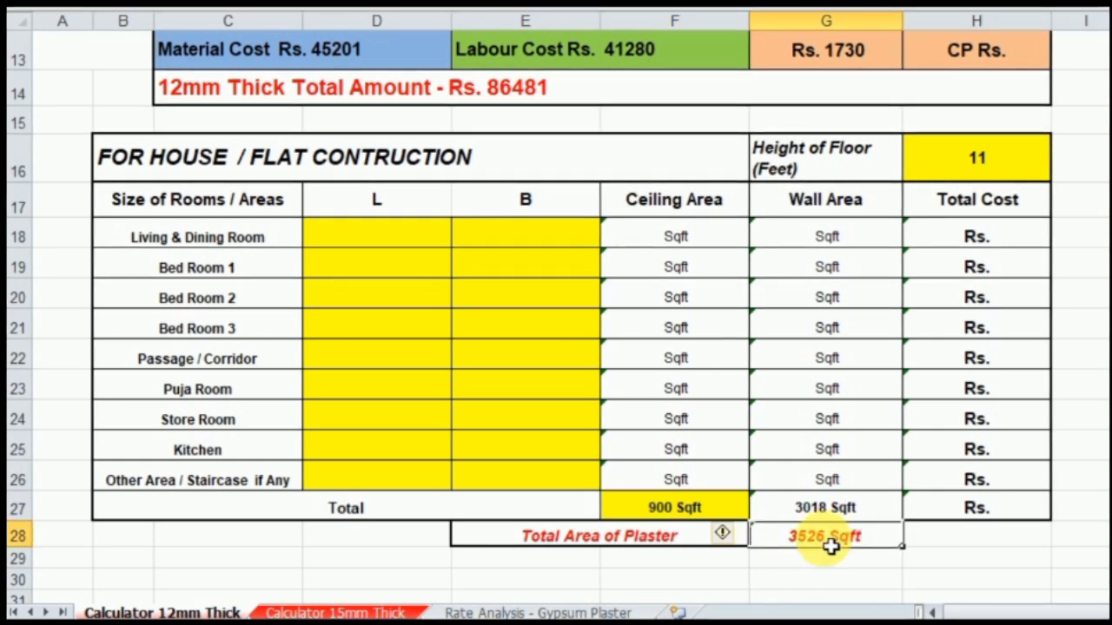
pyautogui.scroll(2, 831, 545)
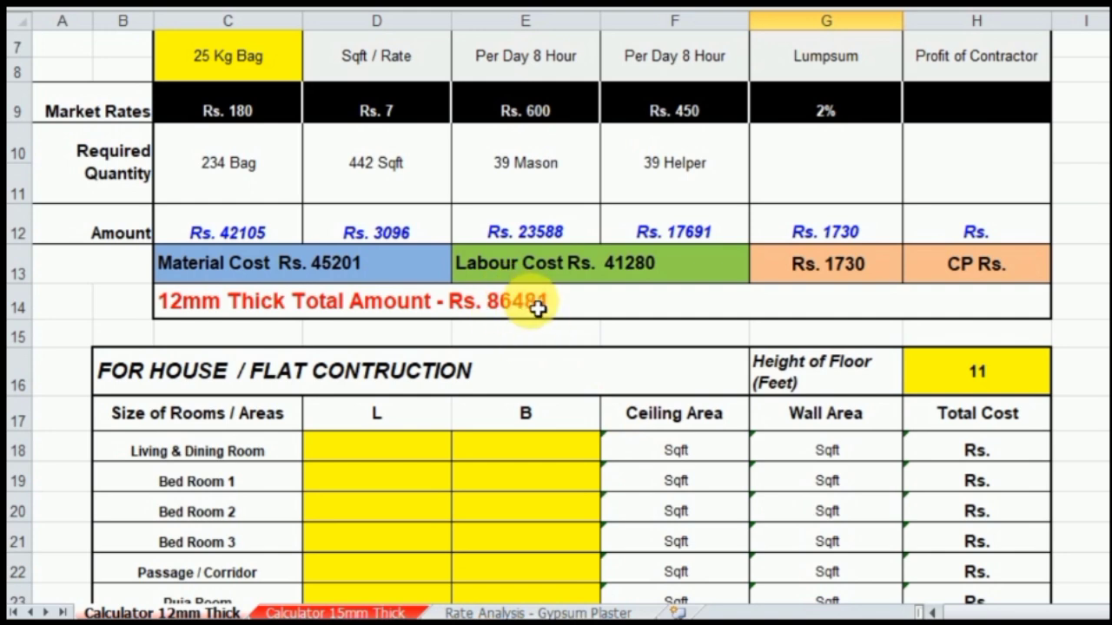
pyautogui.scroll(1, 539, 308)
pyautogui.click(231, 397)
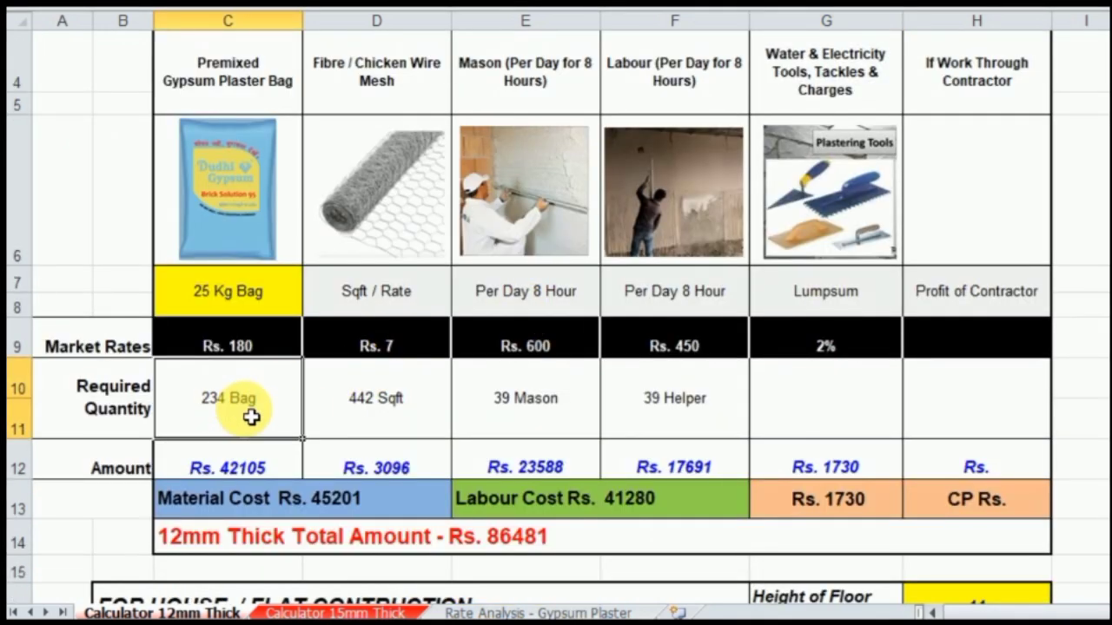
pyautogui.click(376, 403)
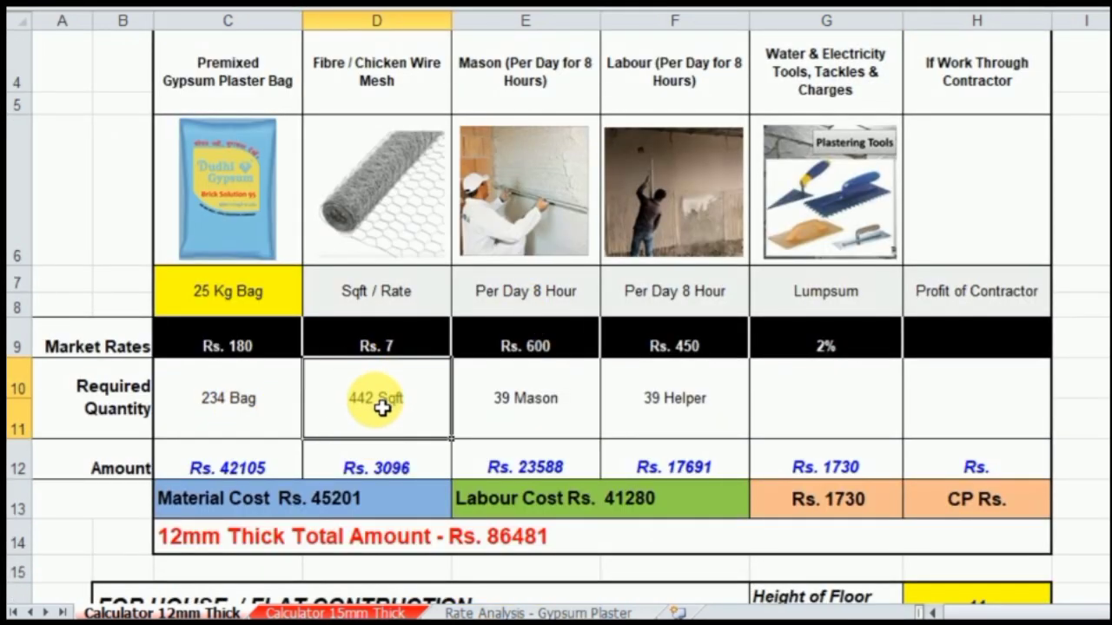
pyautogui.click(513, 402)
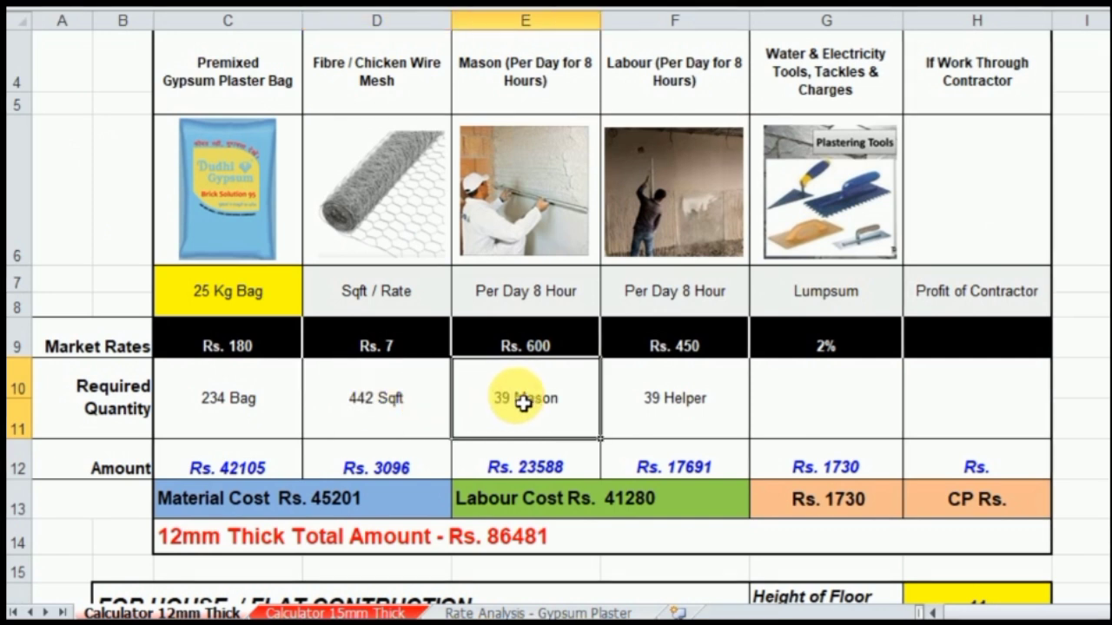
pyautogui.click(678, 411)
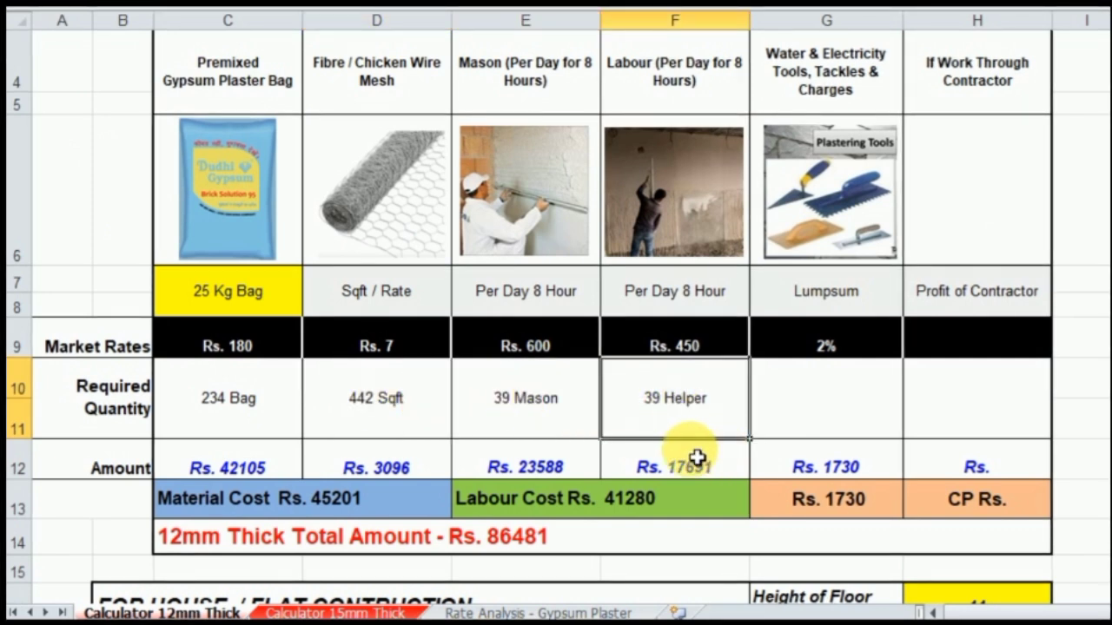
pyautogui.moveTo(322, 472); pyautogui.dragTo(918, 516)
pyautogui.scroll(-1, 581, 493)
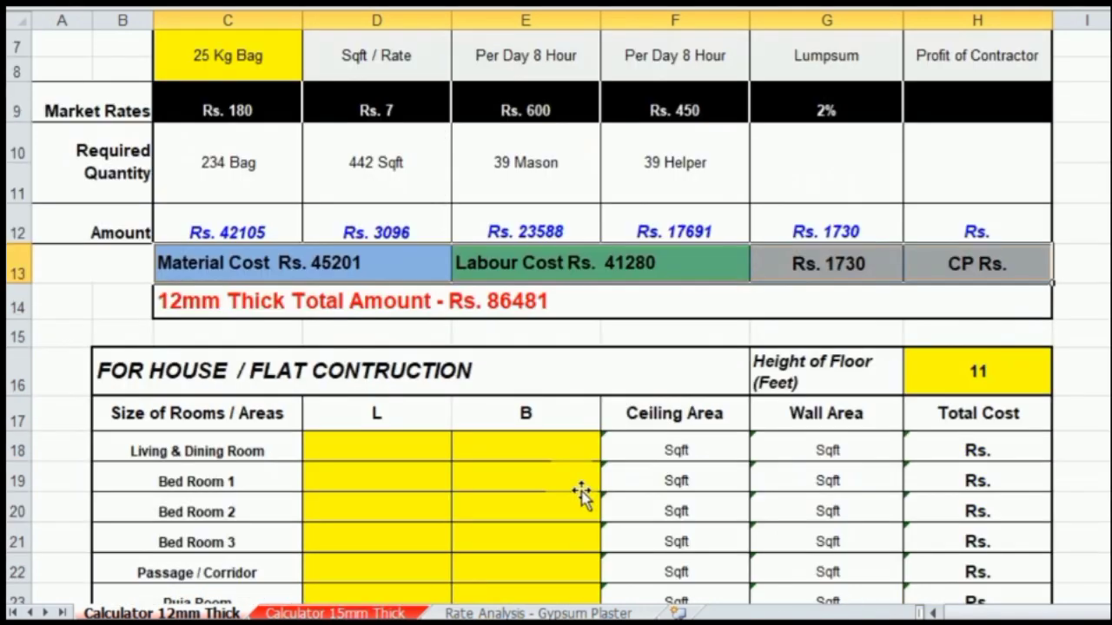
pyautogui.click(536, 317)
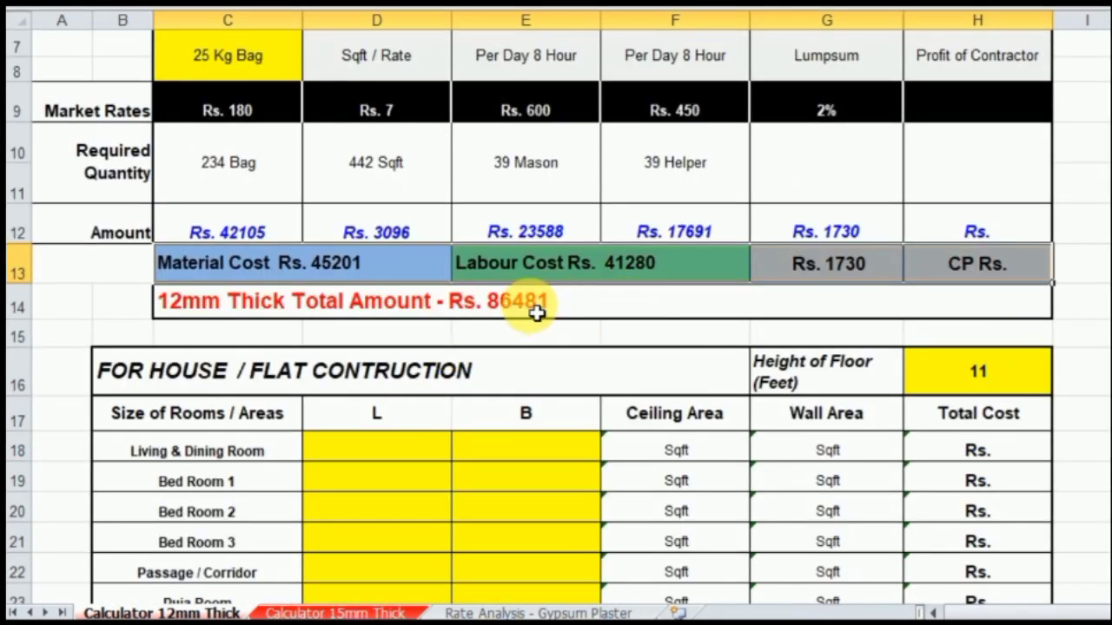
pyautogui.scroll(1, 536, 321)
pyautogui.scroll(-1, 536, 335)
# Step: Set the height of floor to 10 feet and check the recalculated quantities and per sqft cost
pyautogui.click(982, 375)
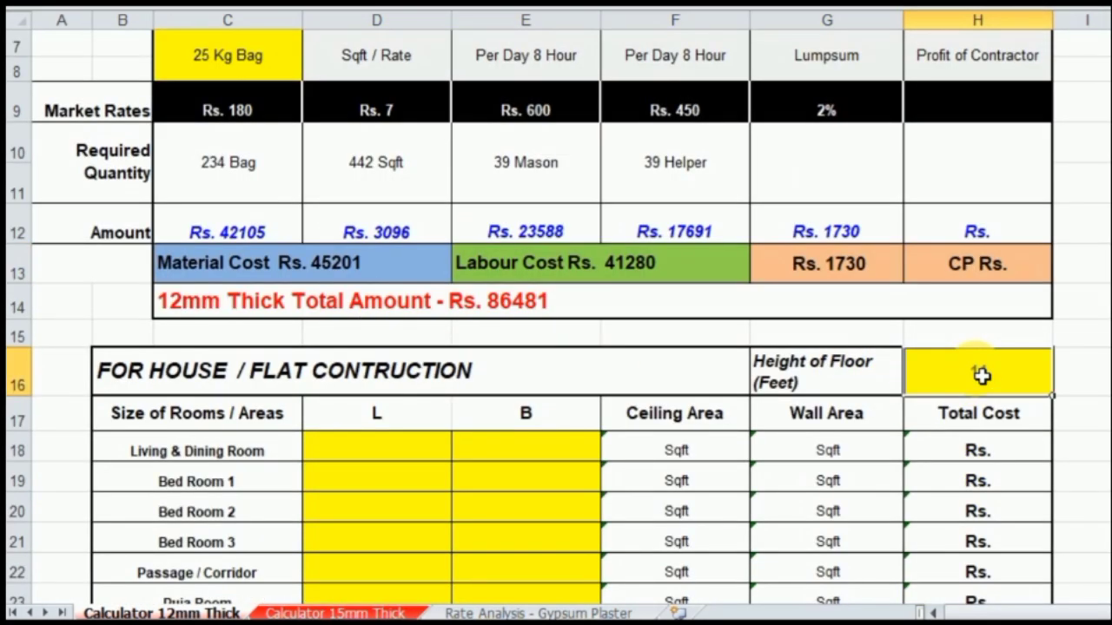
pyautogui.press('Return')
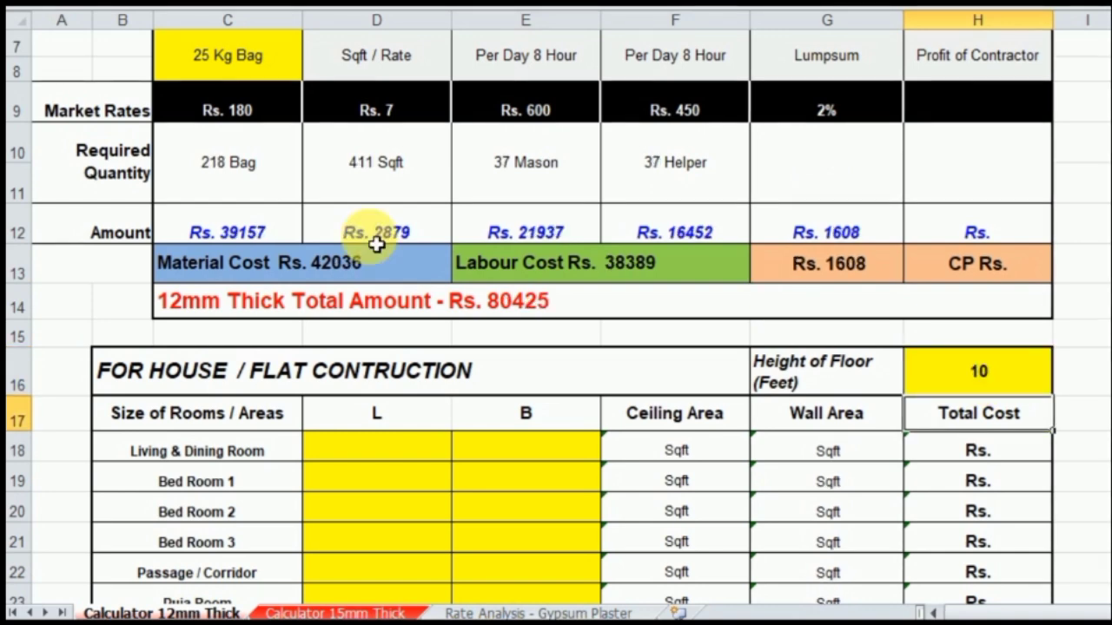
pyautogui.scroll(2, 507, 362)
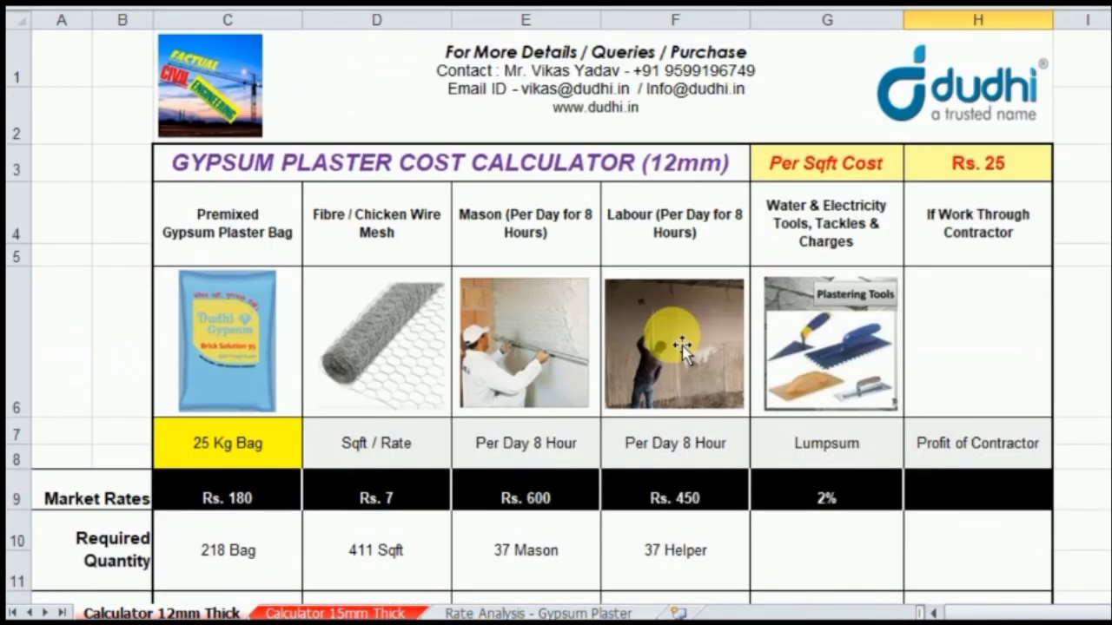
# Step: View the 15mm thick plaster calculator sheet, then return to the 12mm calculator
pyautogui.click(348, 612)
pyautogui.scroll(1, 599, 226)
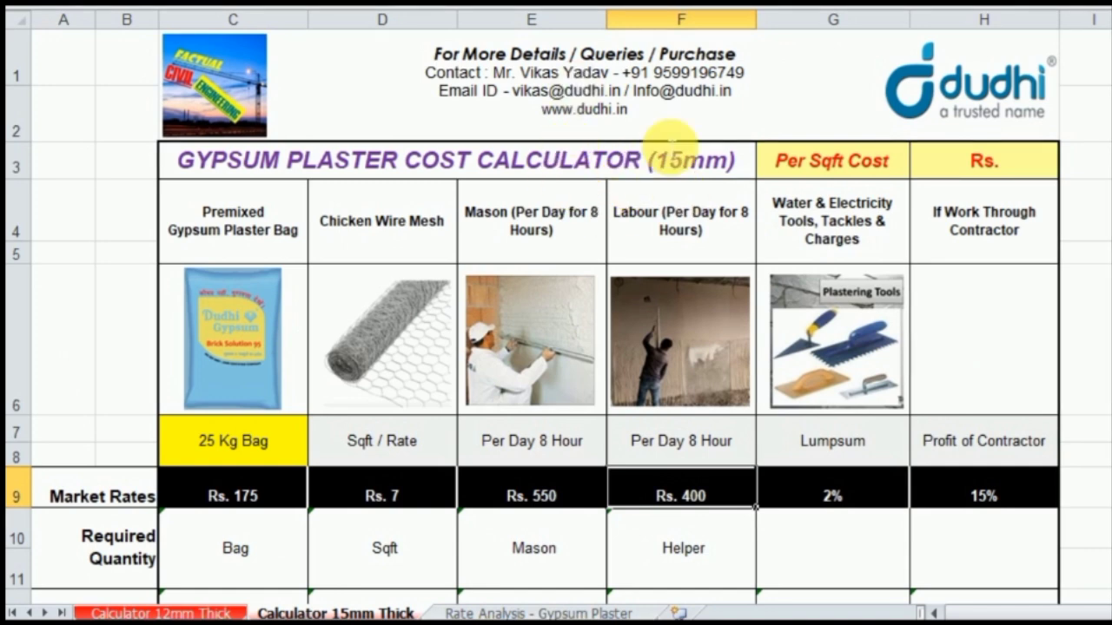
pyautogui.click(191, 611)
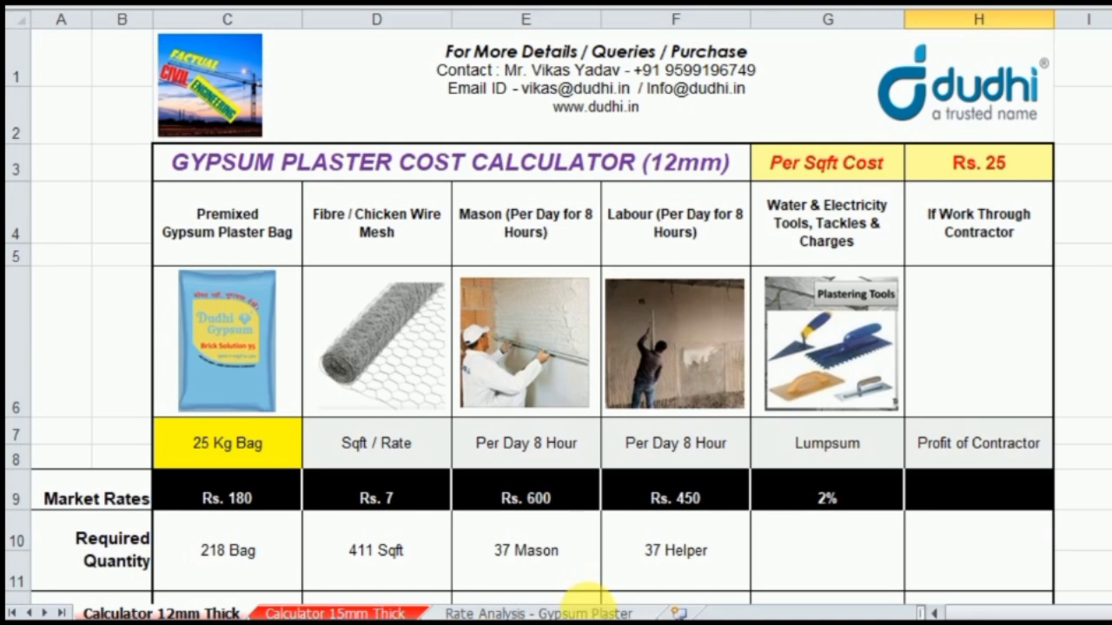
# Step: Review the gypsum plaster rate analysis sheet for the 12mm, 15mm and 20mm thick works
pyautogui.click(565, 611)
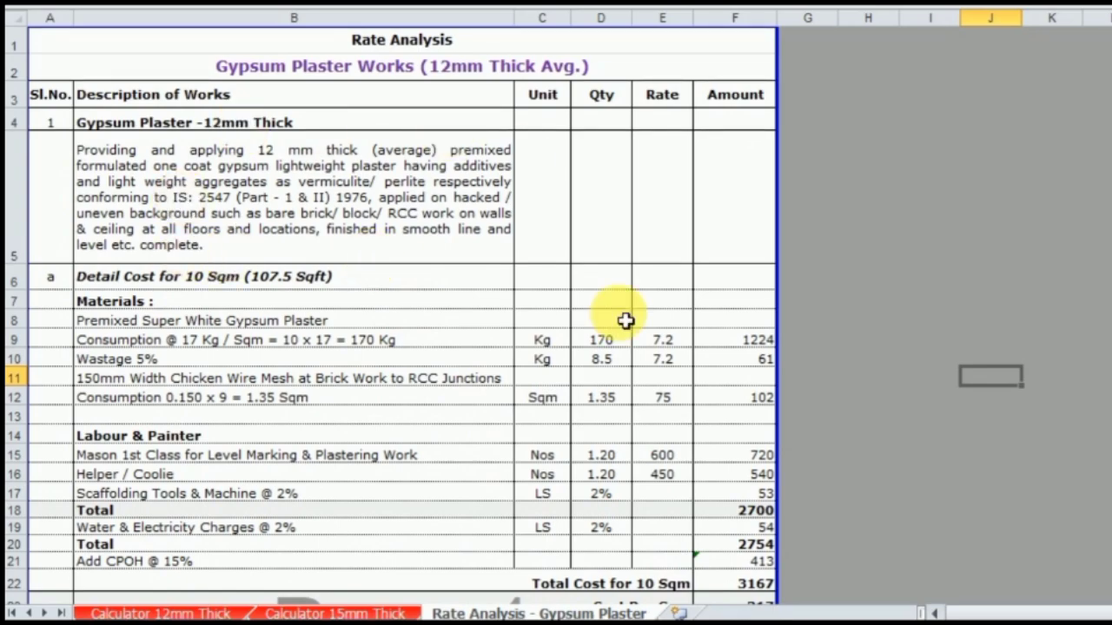
pyautogui.scroll(-2, 459, 329)
pyautogui.scroll(-12, 458, 328)
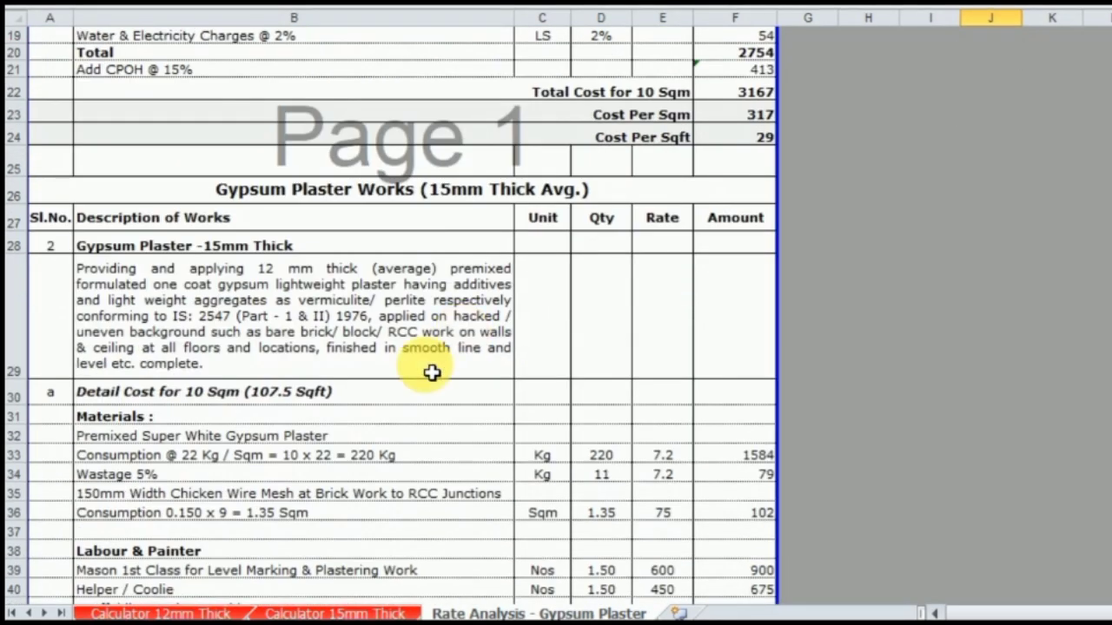
pyautogui.scroll(-3, 464, 374)
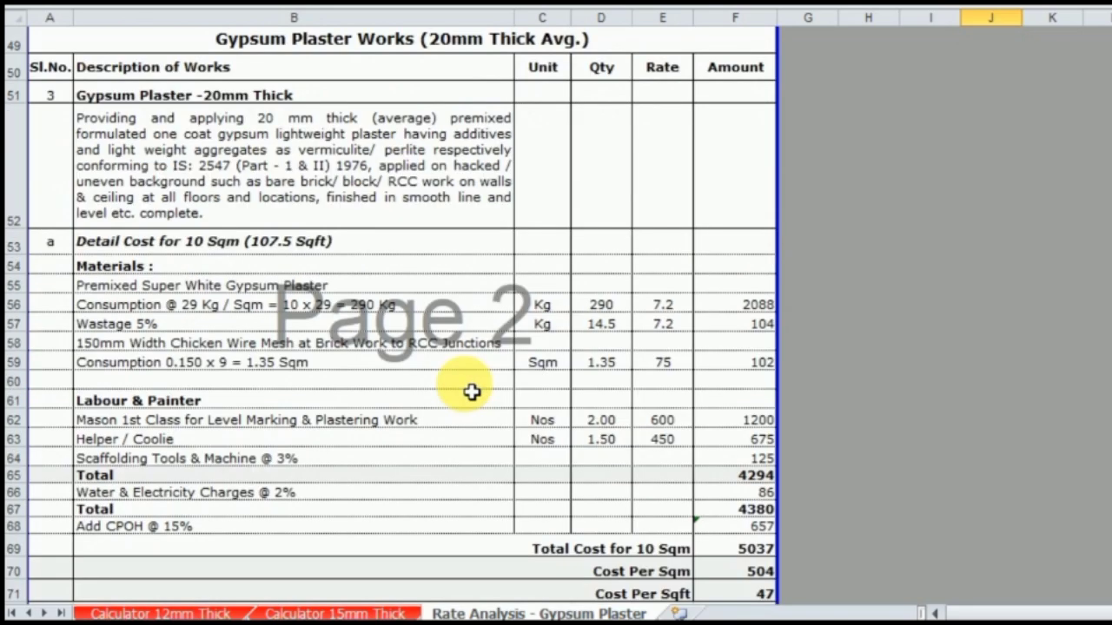